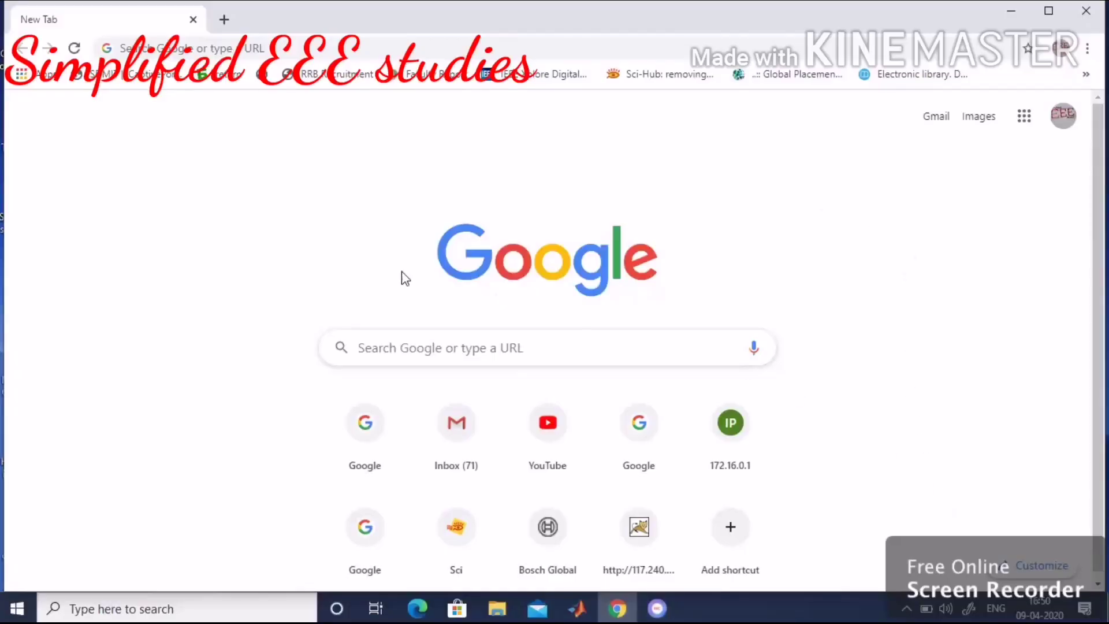
- Search Google for "virtual lab iitkharagpur" and open the IIT KHARAGPUR - Virtual Labs result
click(373, 438)
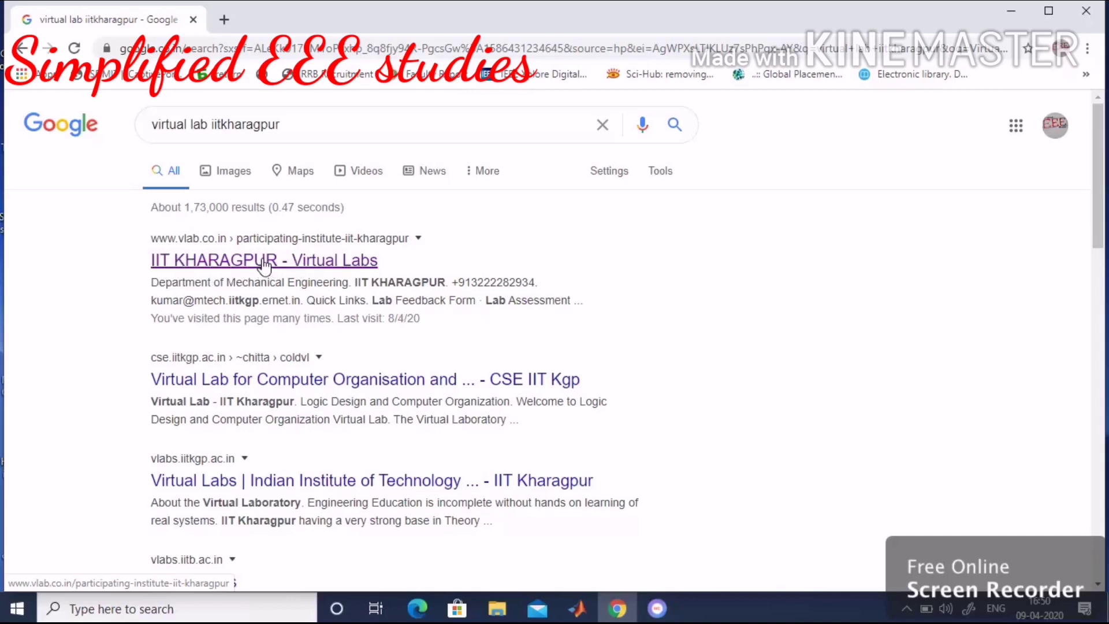
click(206, 261)
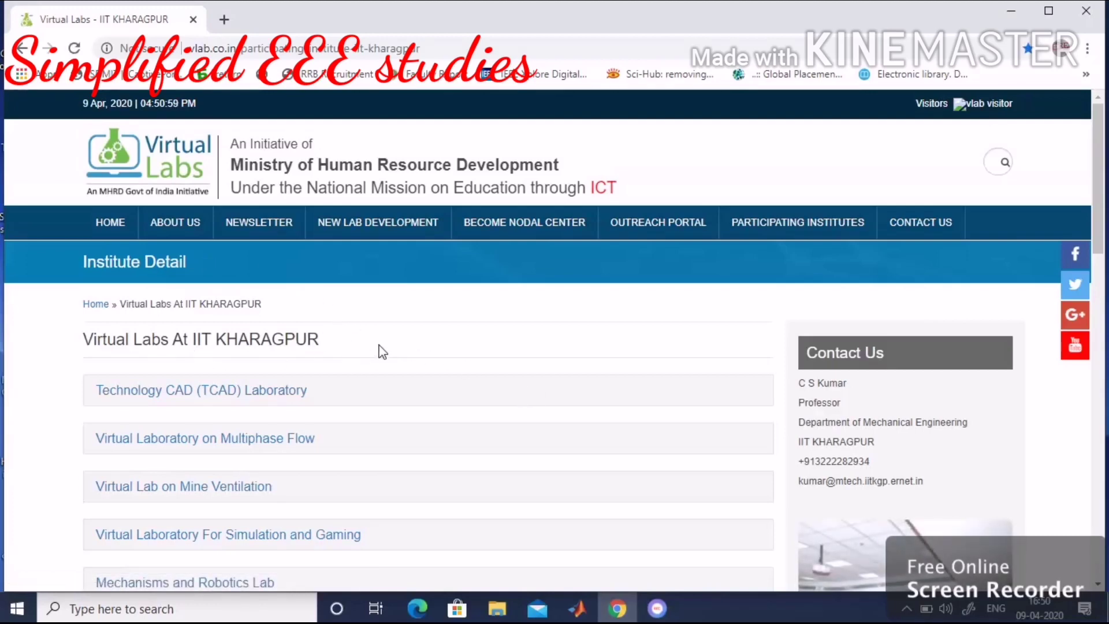
- Open the Basic Electronics Lab from the list of virtual labs at IIT Kharagpur
scroll(381, 351, down, 1)
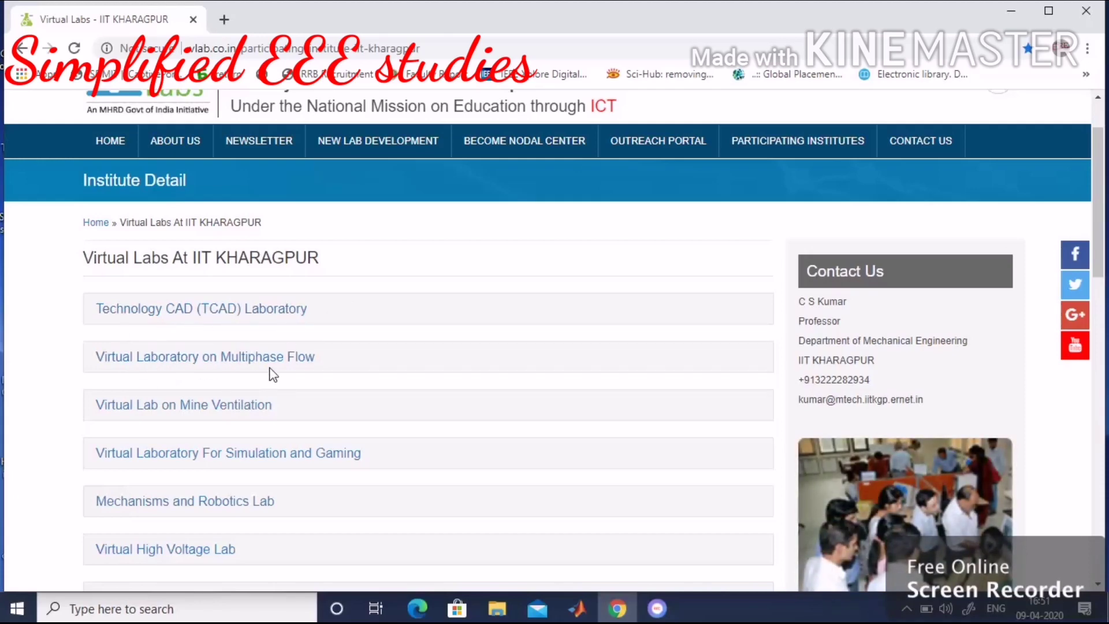
scroll(322, 376, down, 1)
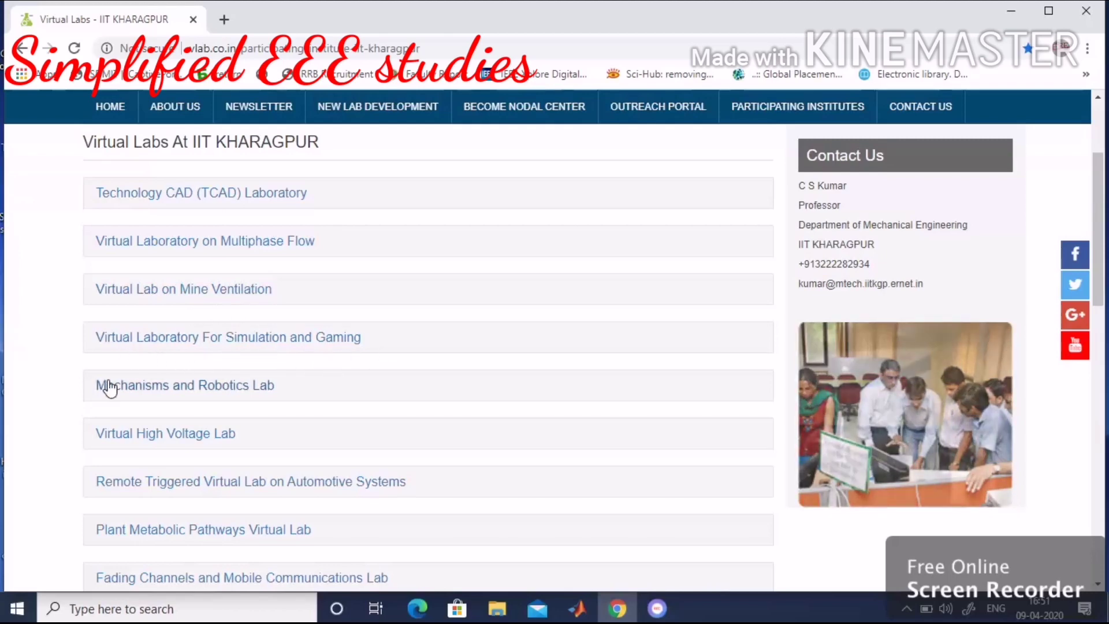
scroll(400, 352, down, 6)
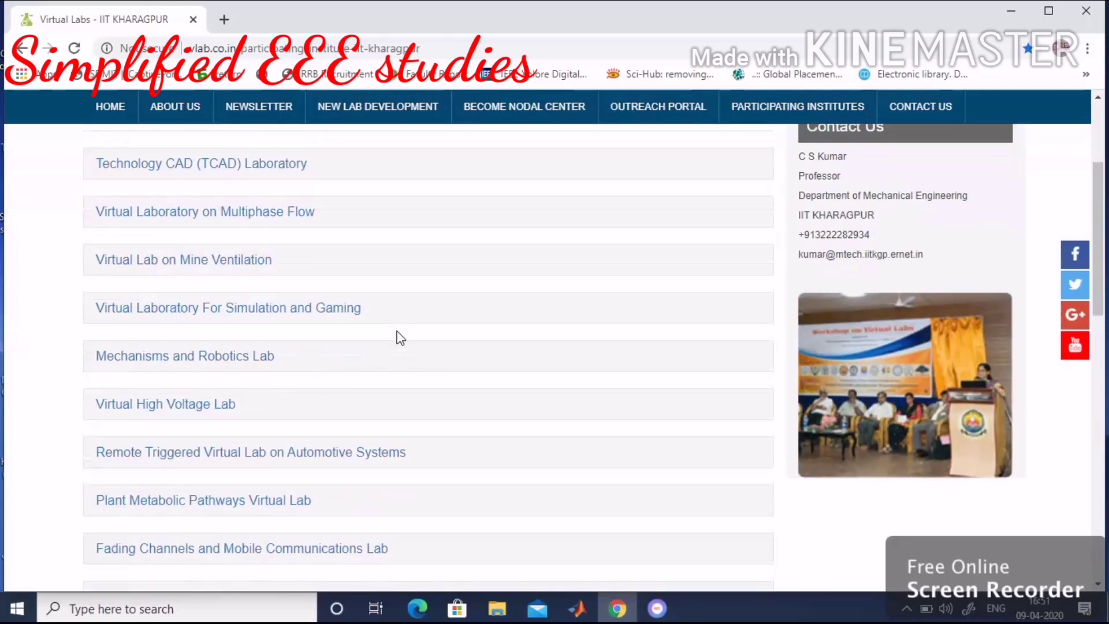
scroll(400, 338, down, 9)
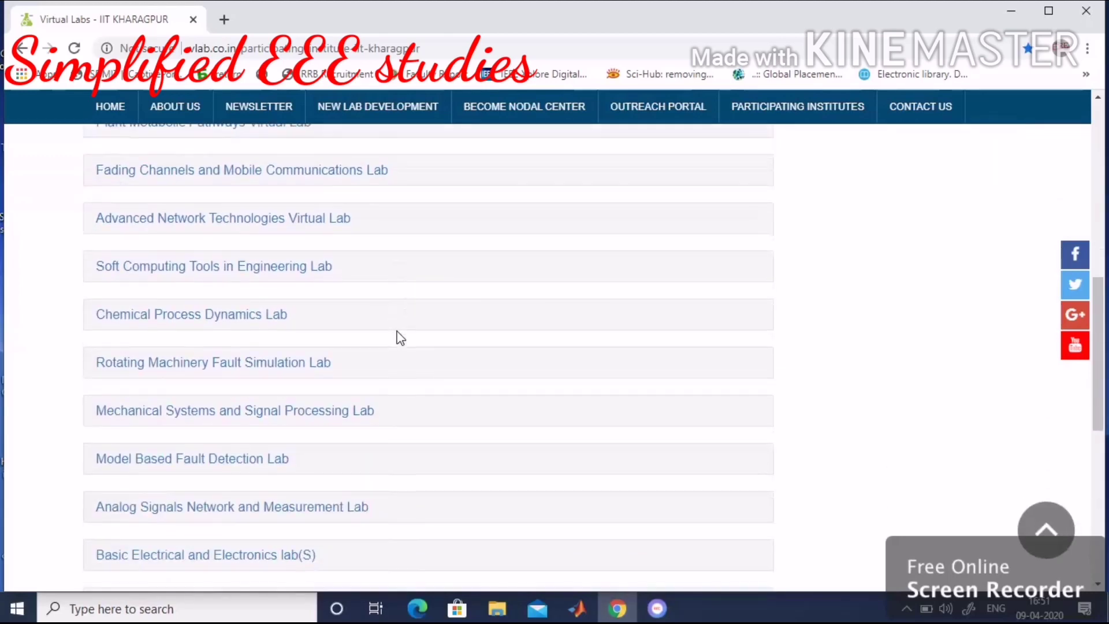
scroll(400, 338, down, 1)
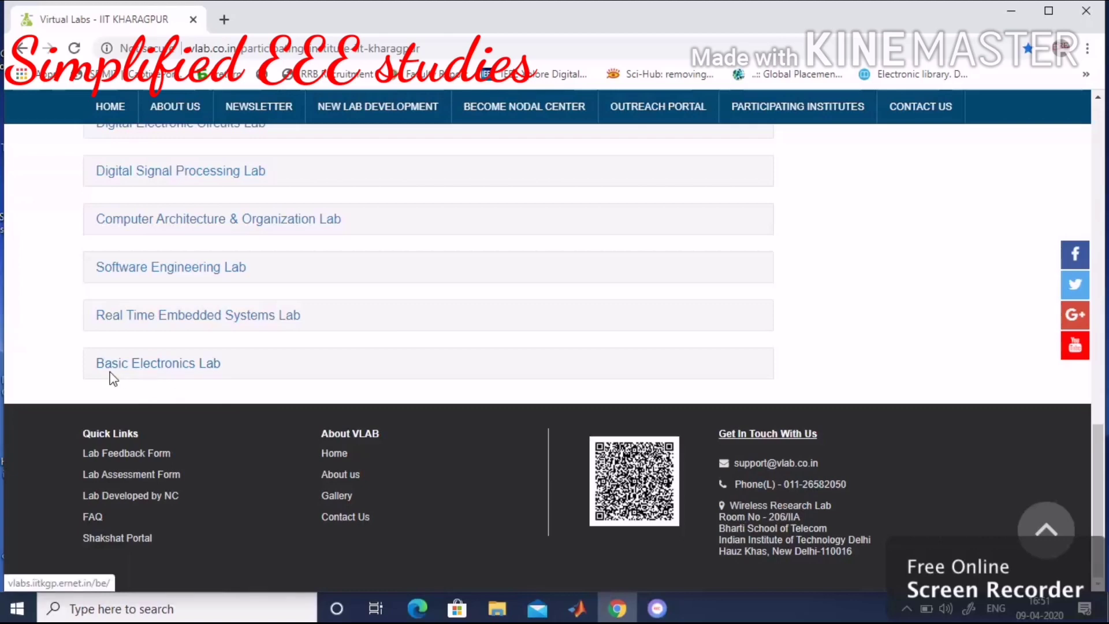
click(166, 370)
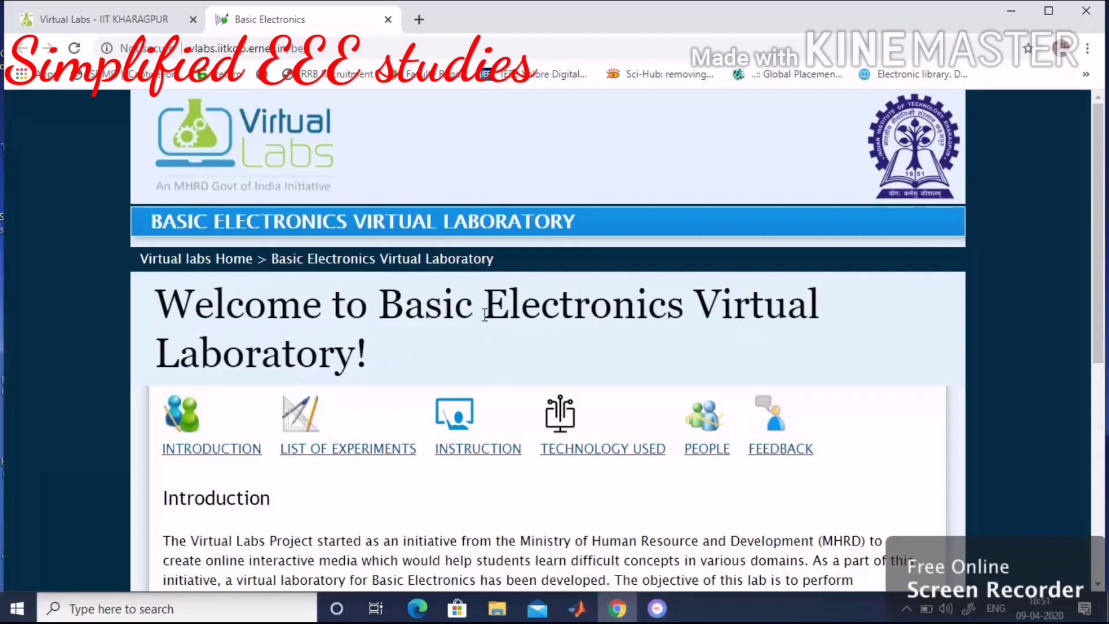
- Look over the Basic Electronics laboratory's introduction and display its list of experiments
scroll(480, 312, down, 2)
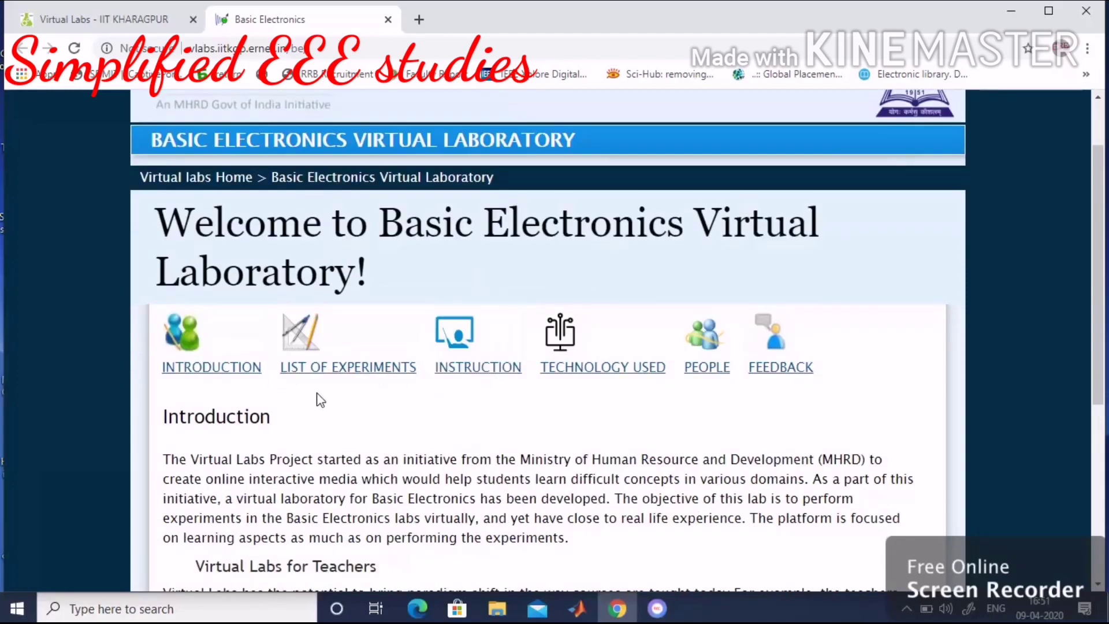
scroll(317, 396, down, 5)
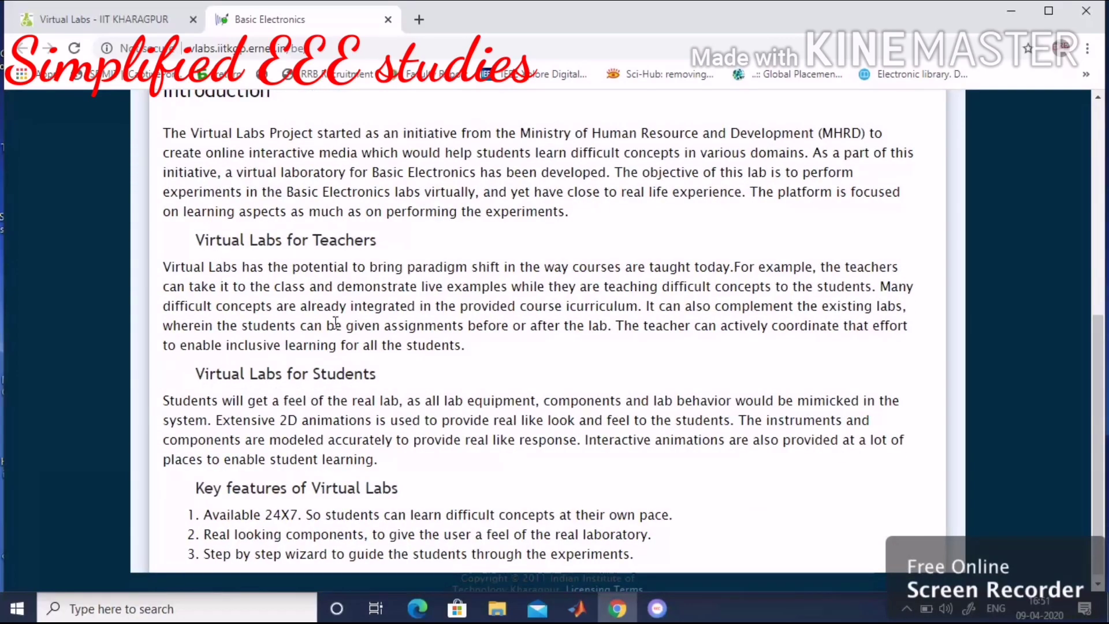
scroll(327, 439, up, 3)
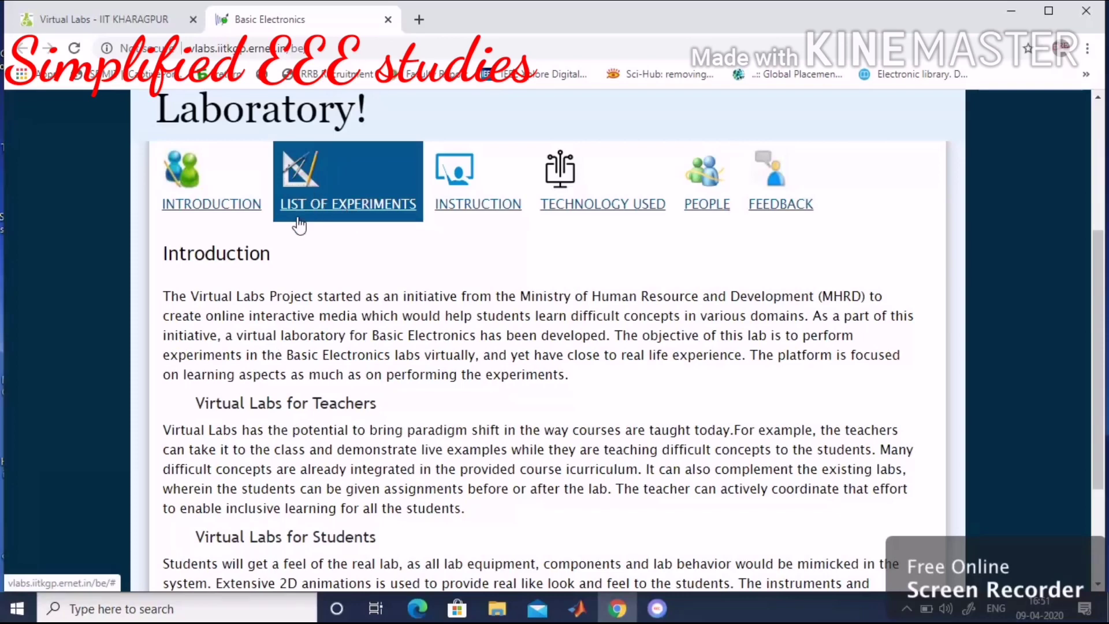
click(318, 197)
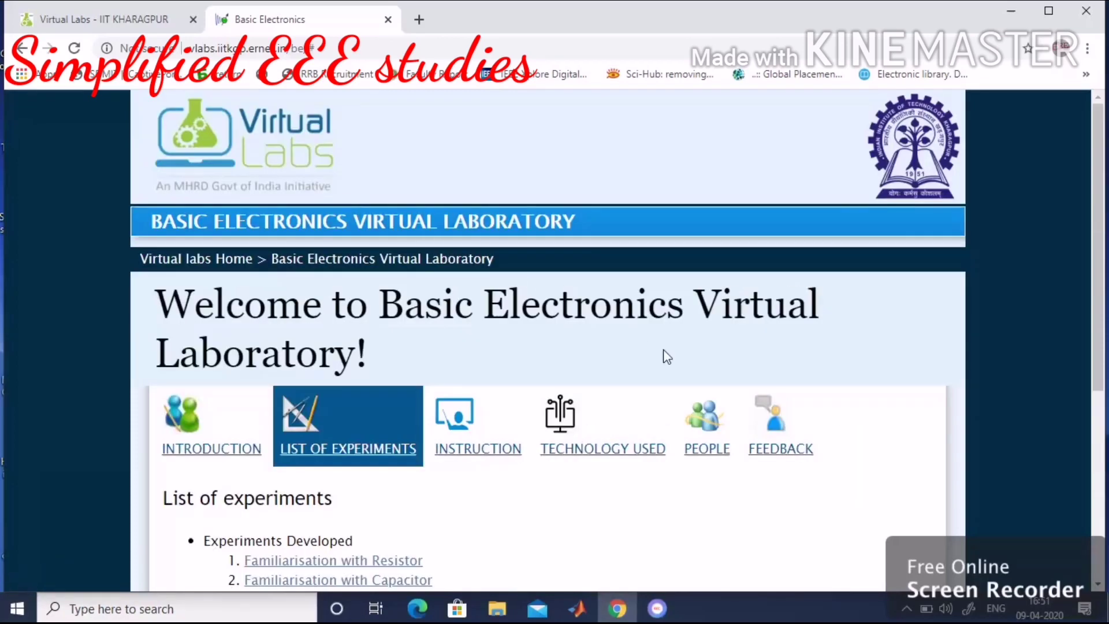
- Open the Ohm's Law experiment from the list of developed experiments
scroll(822, 334, down, 1)
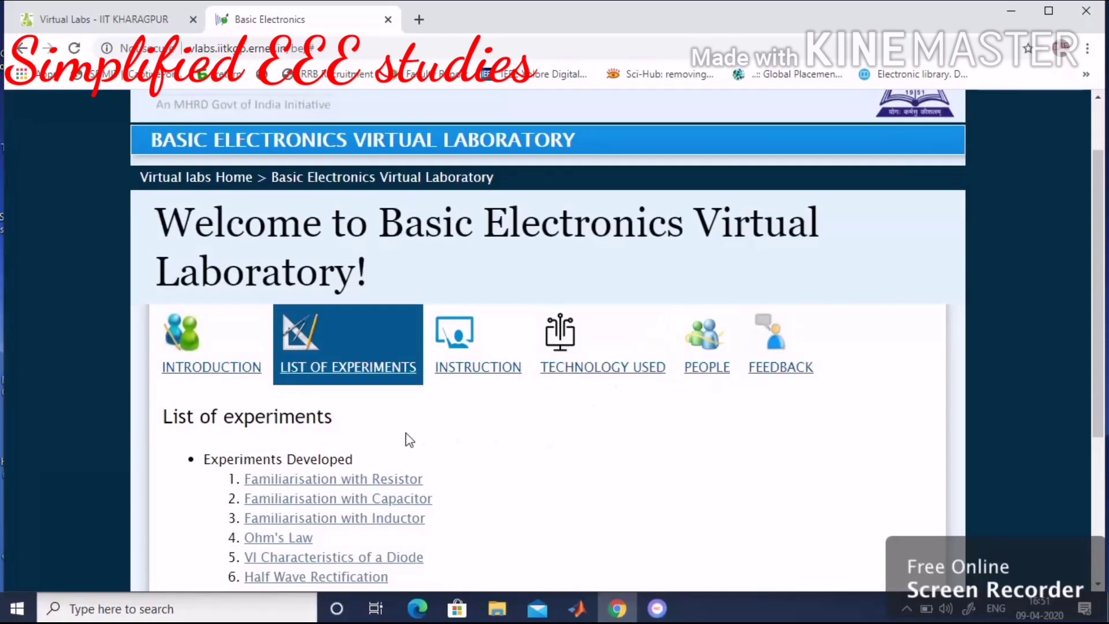
scroll(405, 399, down, 2)
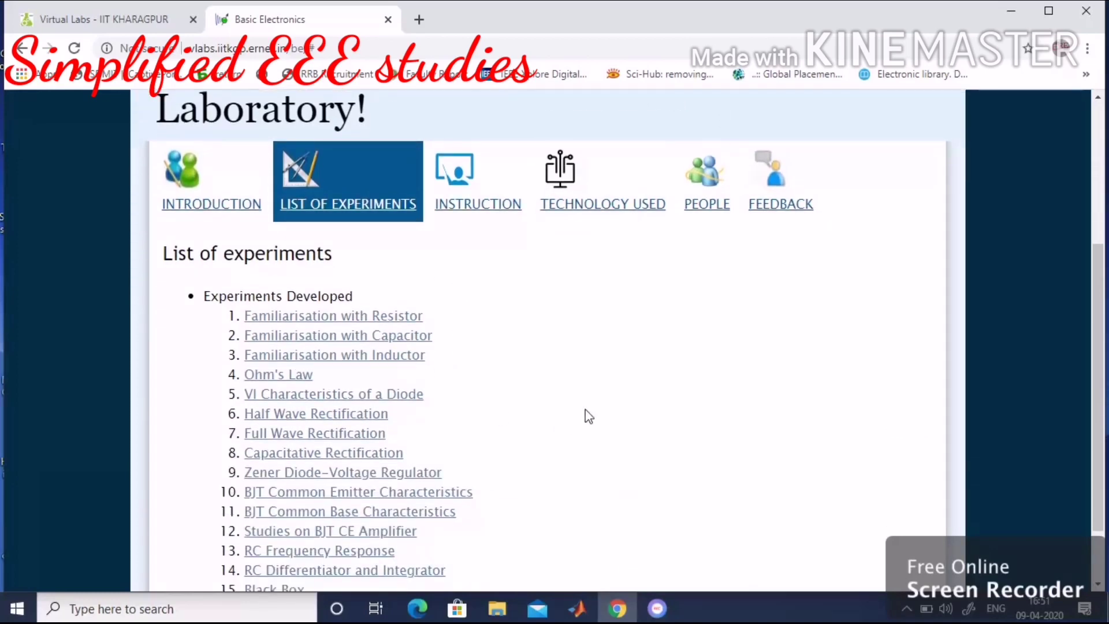
scroll(454, 411, down, 1)
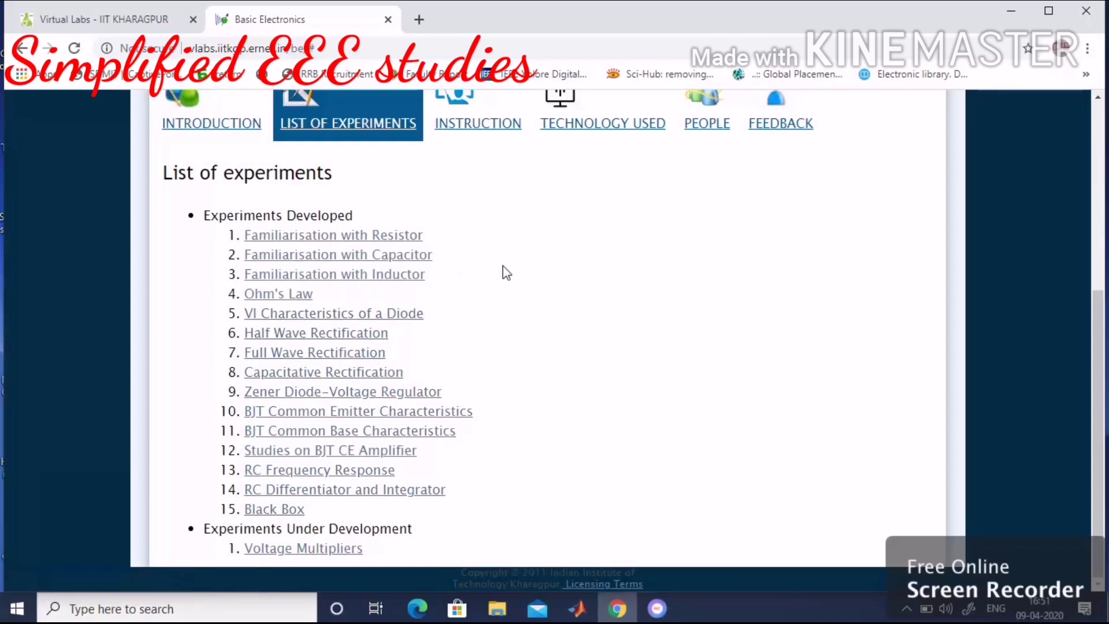
click(280, 296)
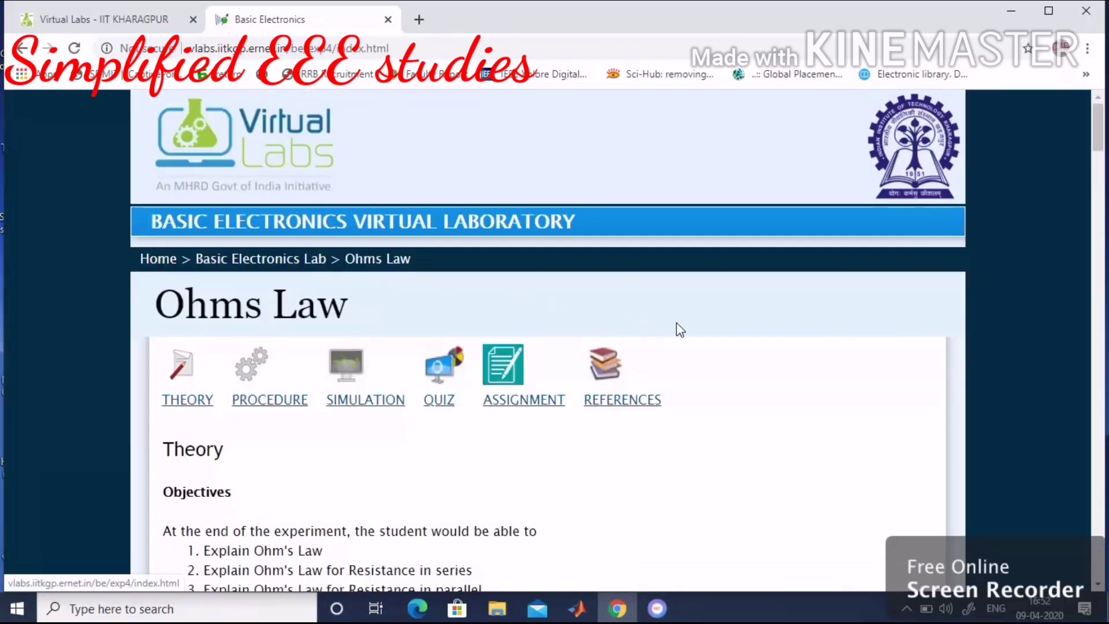
- Read the Ohm's Law theory, from the objectives through the law triangle and equations to the explanatory resistor circuit
scroll(755, 413, down, 1)
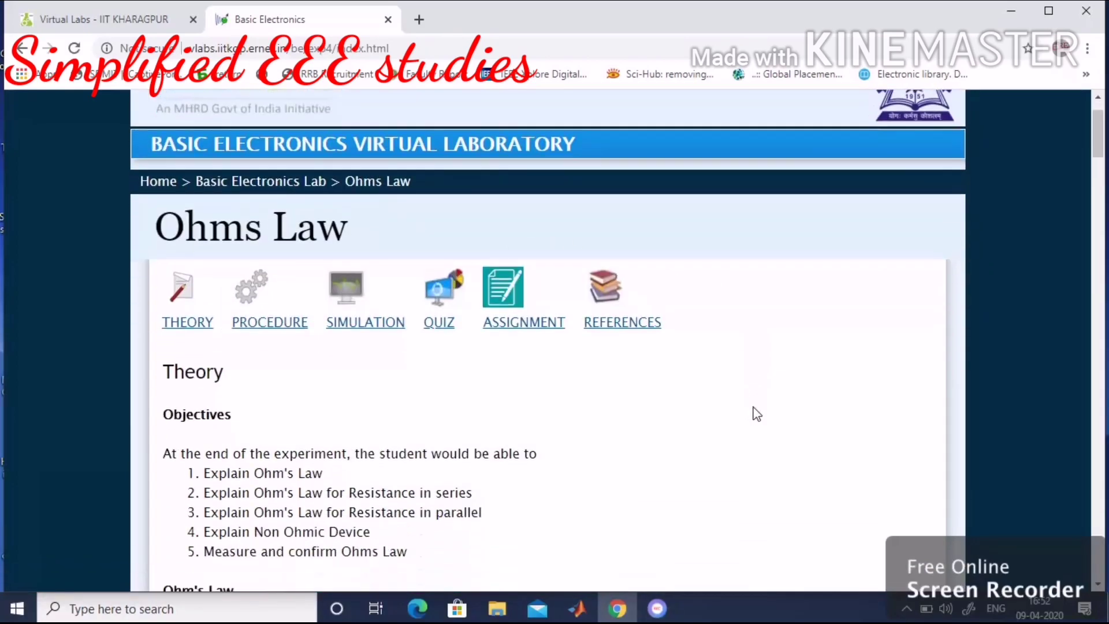
scroll(611, 389, down, 2)
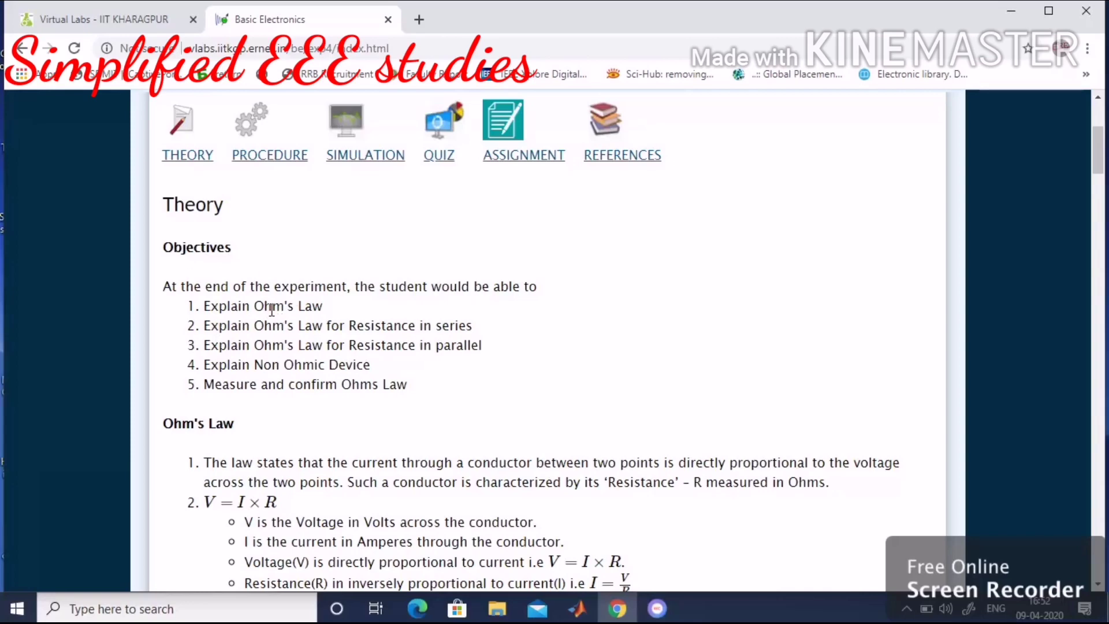
scroll(272, 310, down, 1)
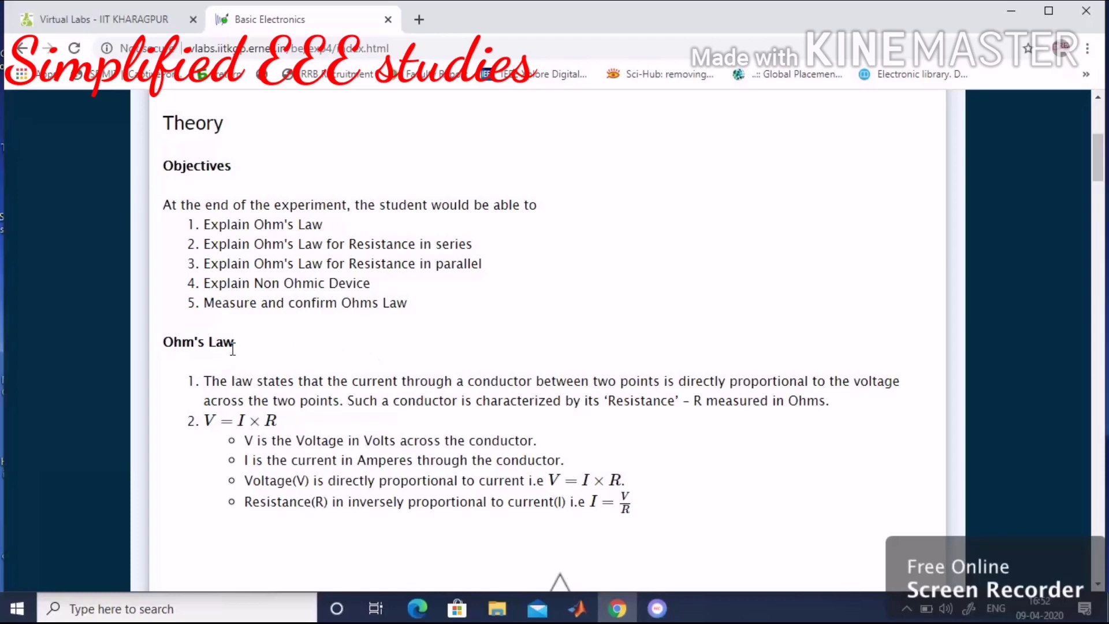
scroll(378, 354, down, 1)
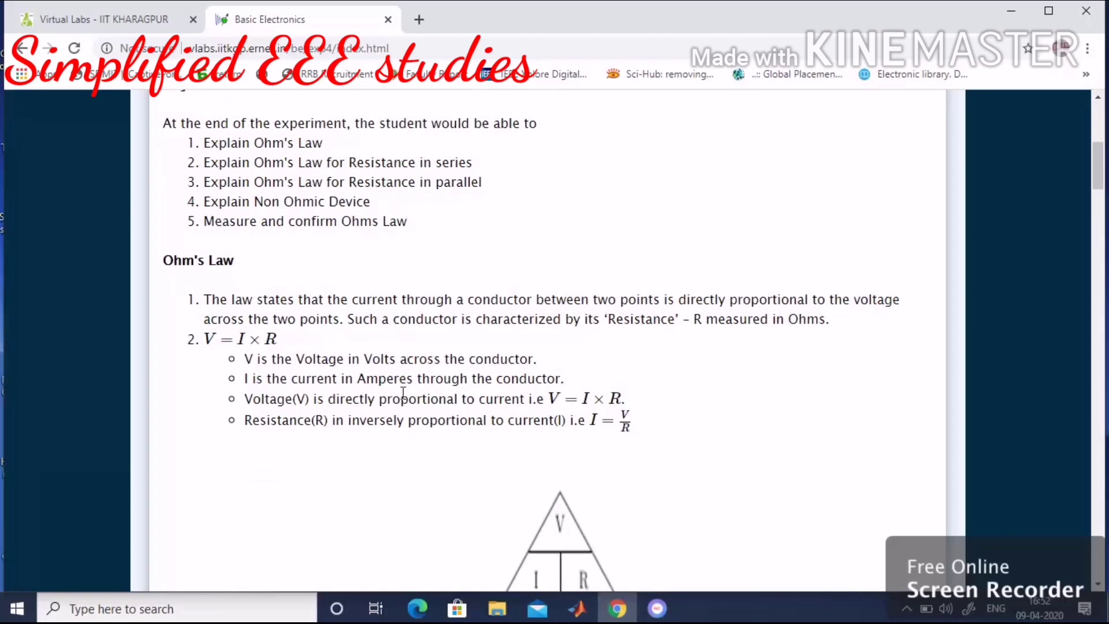
scroll(403, 393, down, 2)
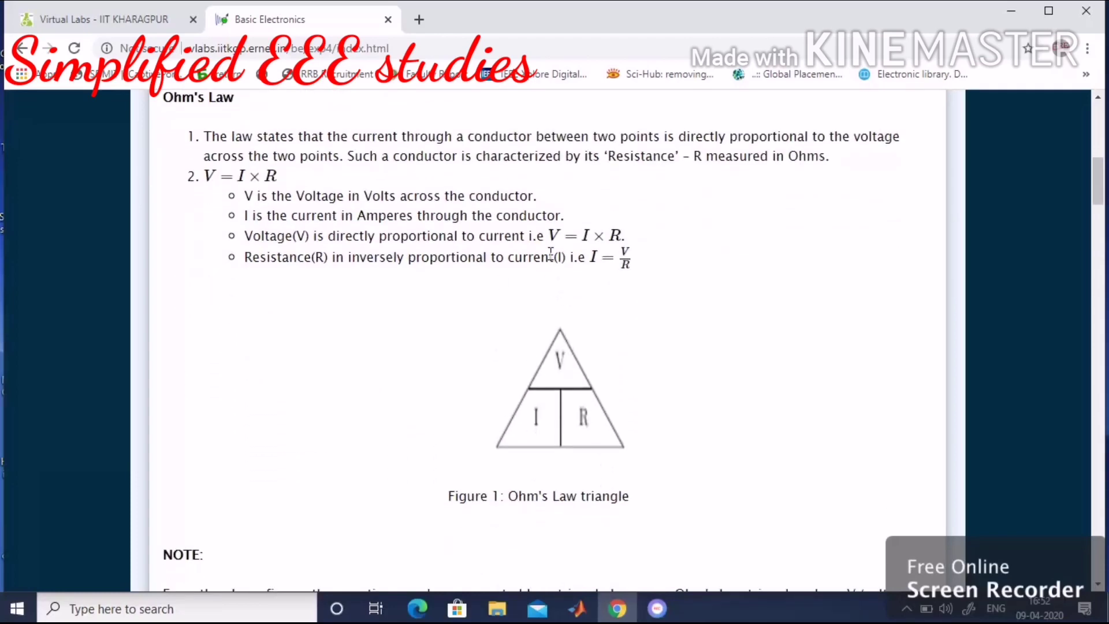
scroll(606, 363, down, 2)
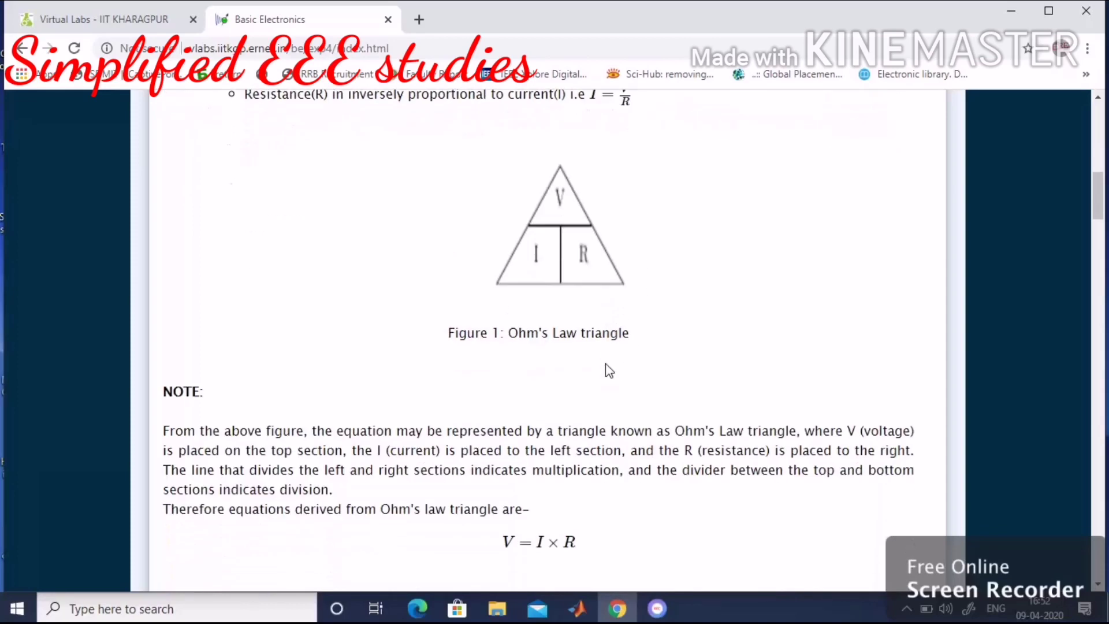
scroll(582, 374, down, 2)
scroll(665, 329, down, 1)
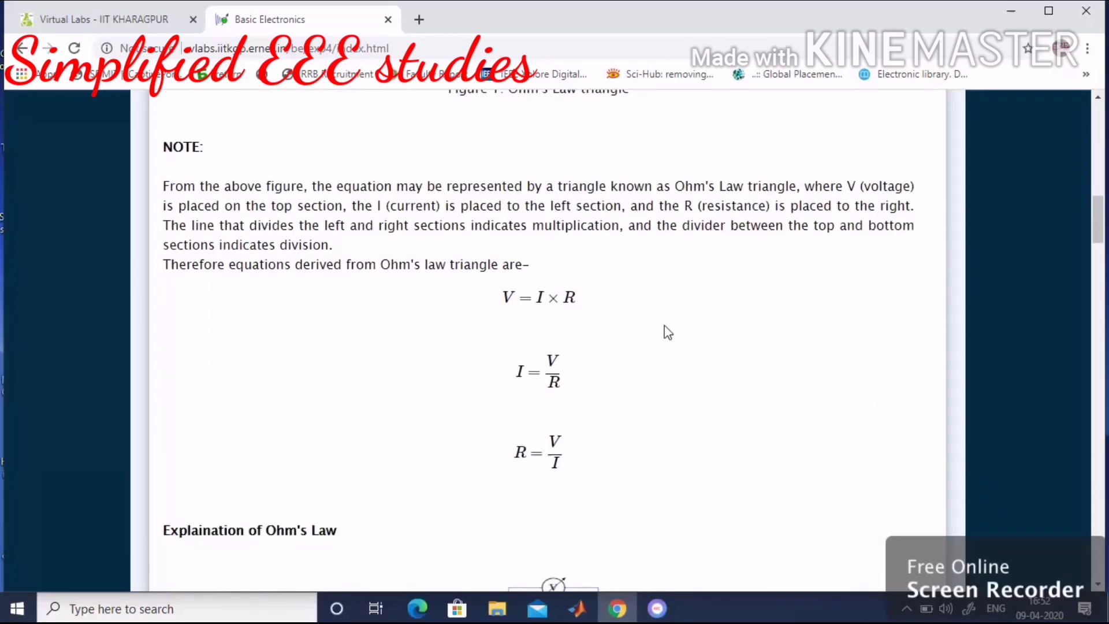
scroll(659, 329, down, 1)
scroll(659, 330, down, 2)
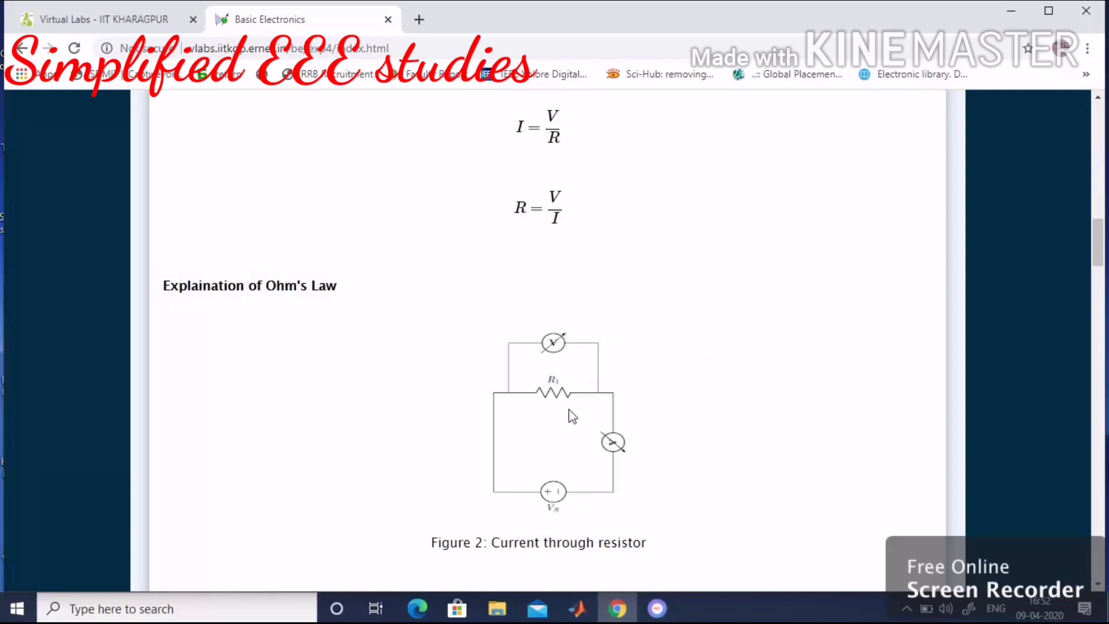
- Go to the experiment's simulations and open Ohm's Law (draw circuit)
scroll(579, 416, up, 12)
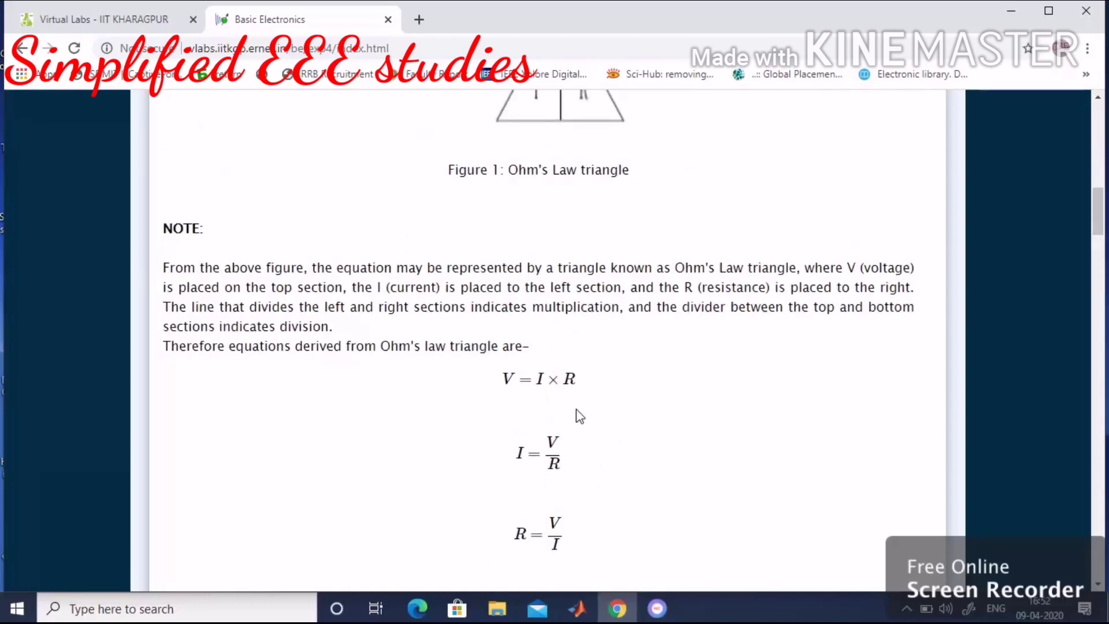
scroll(580, 416, up, 4)
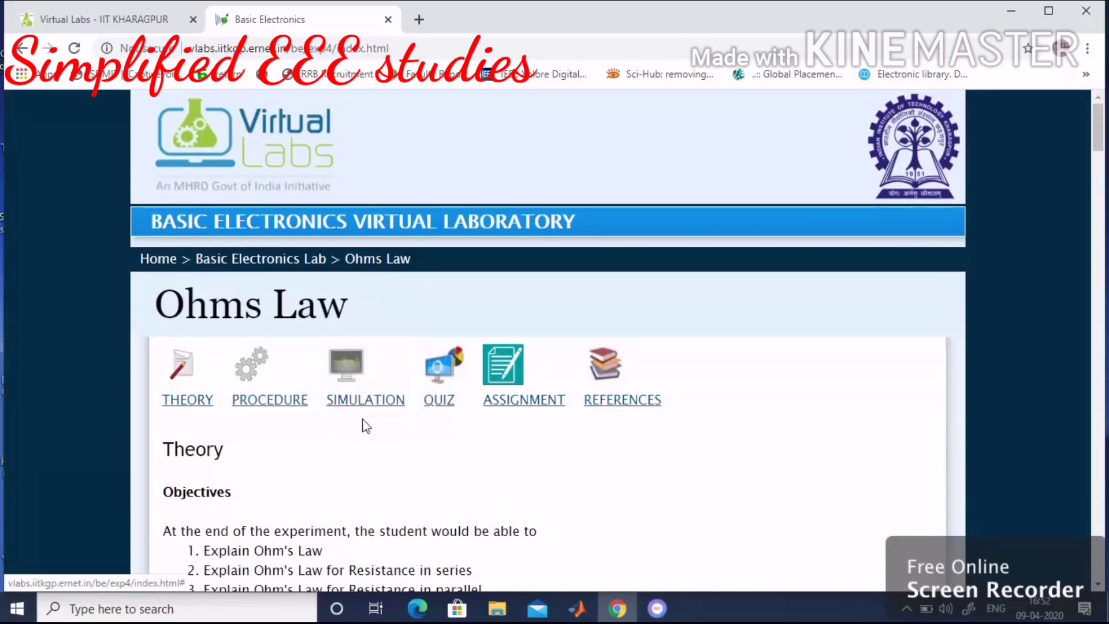
click(362, 379)
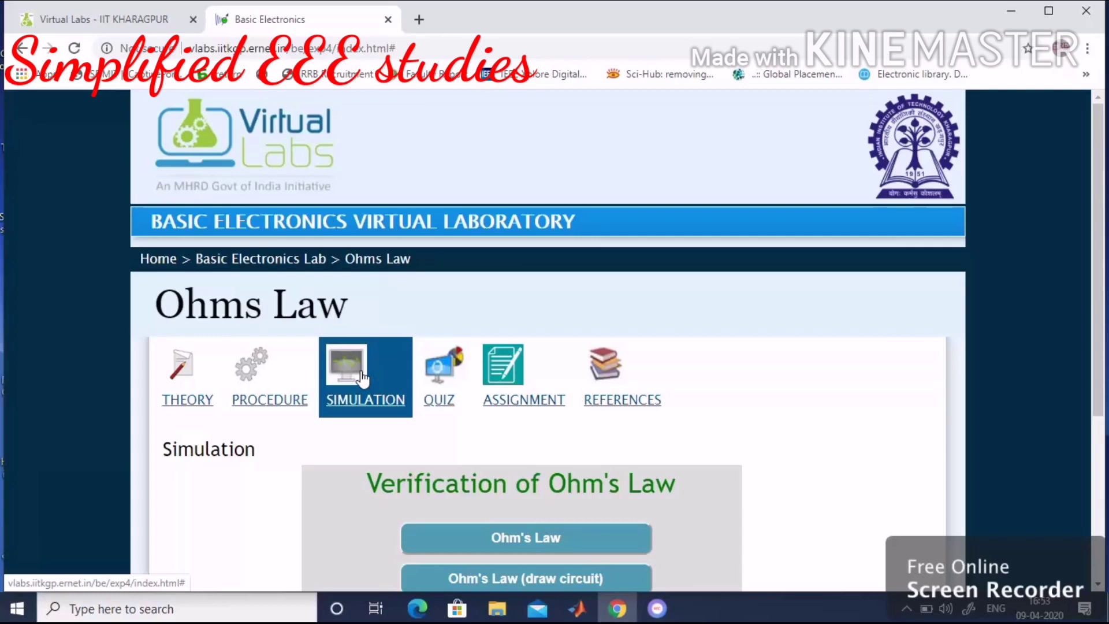
scroll(362, 379, down, 4)
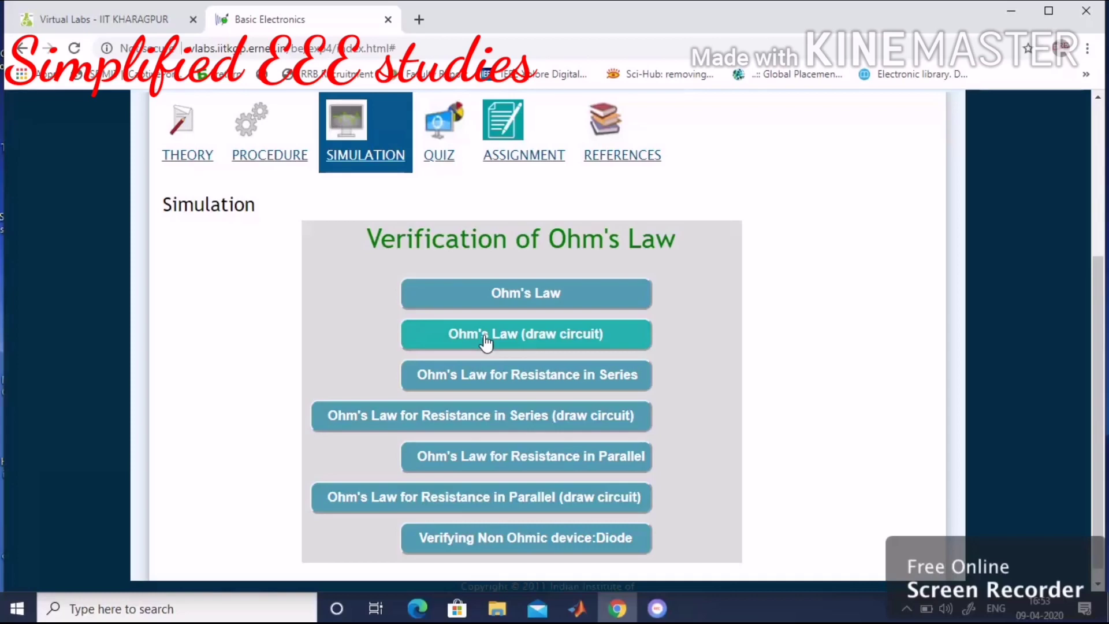
click(432, 347)
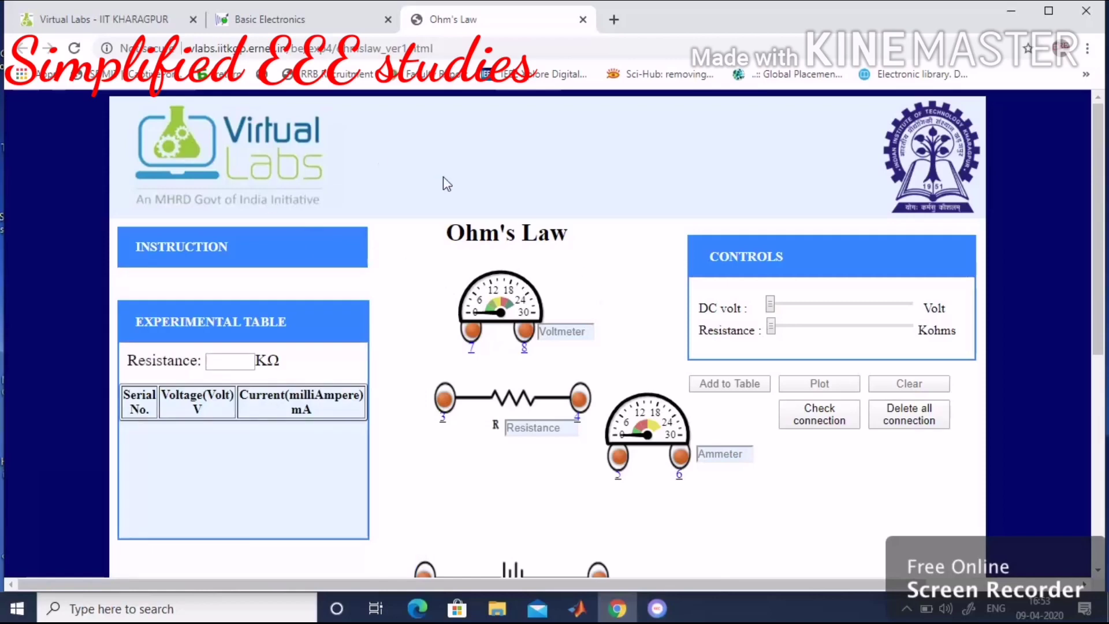
- Read the simulation's instructions and examine its circuit components, controls, experimental table and graph area
scroll(837, 181, down, 2)
scroll(346, 219, up, 2)
mouse_move(196, 247)
scroll(196, 247, down, 2)
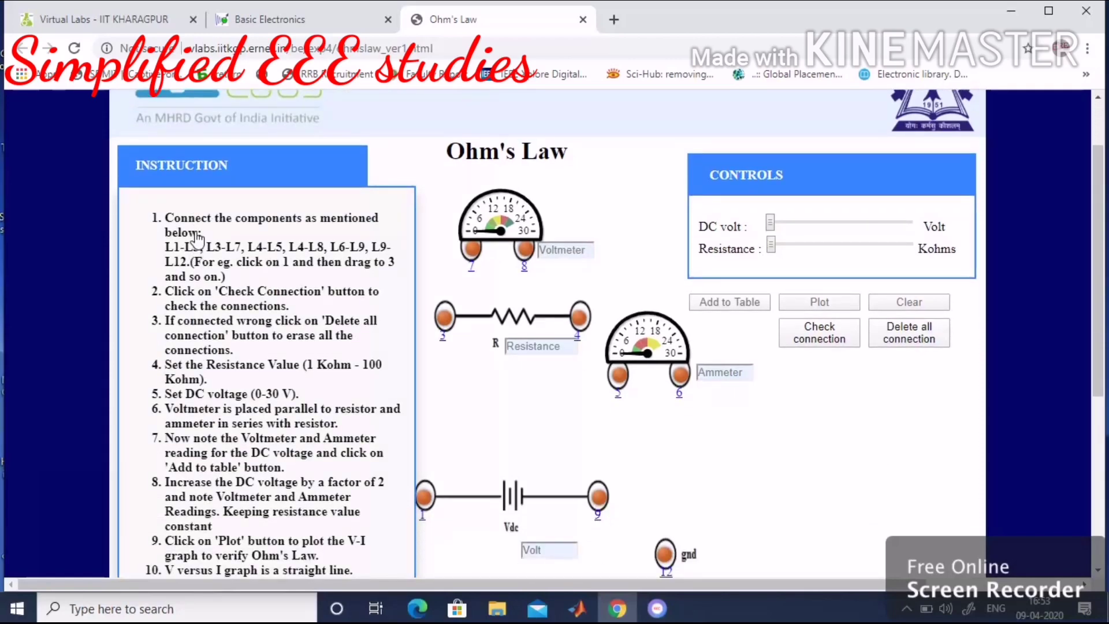
scroll(197, 237, down, 2)
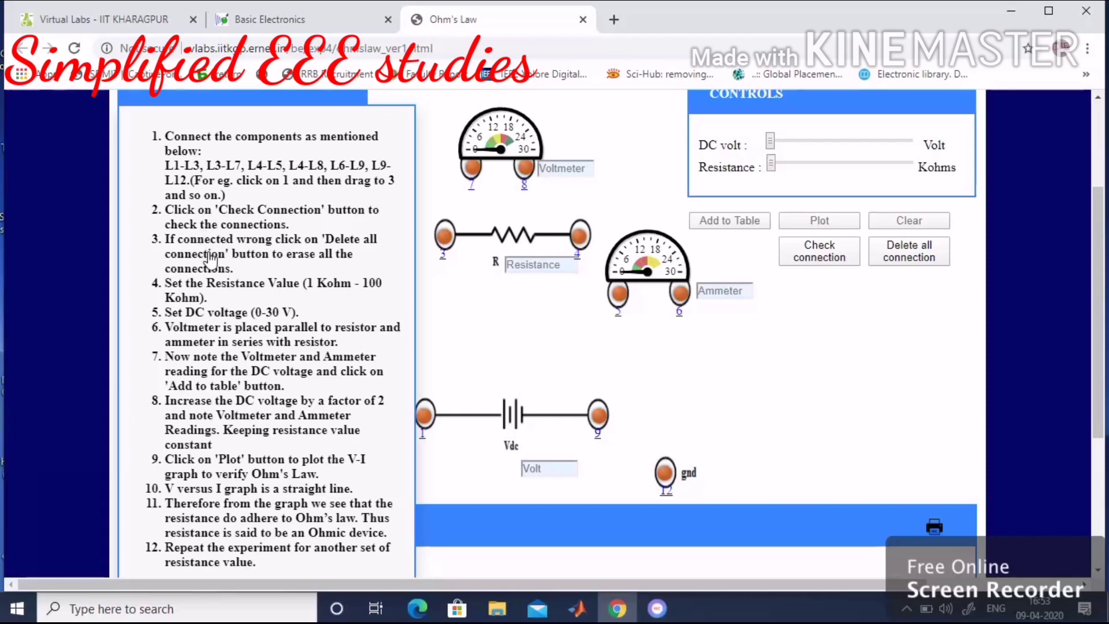
scroll(211, 260, down, 1)
scroll(211, 263, up, 1)
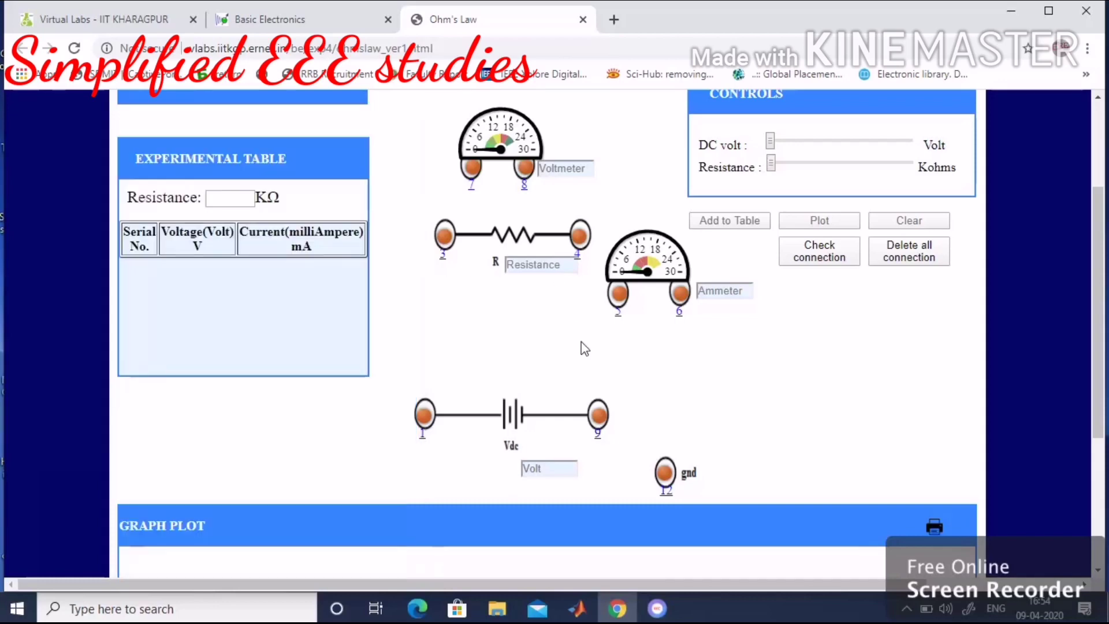
scroll(585, 350, up, 3)
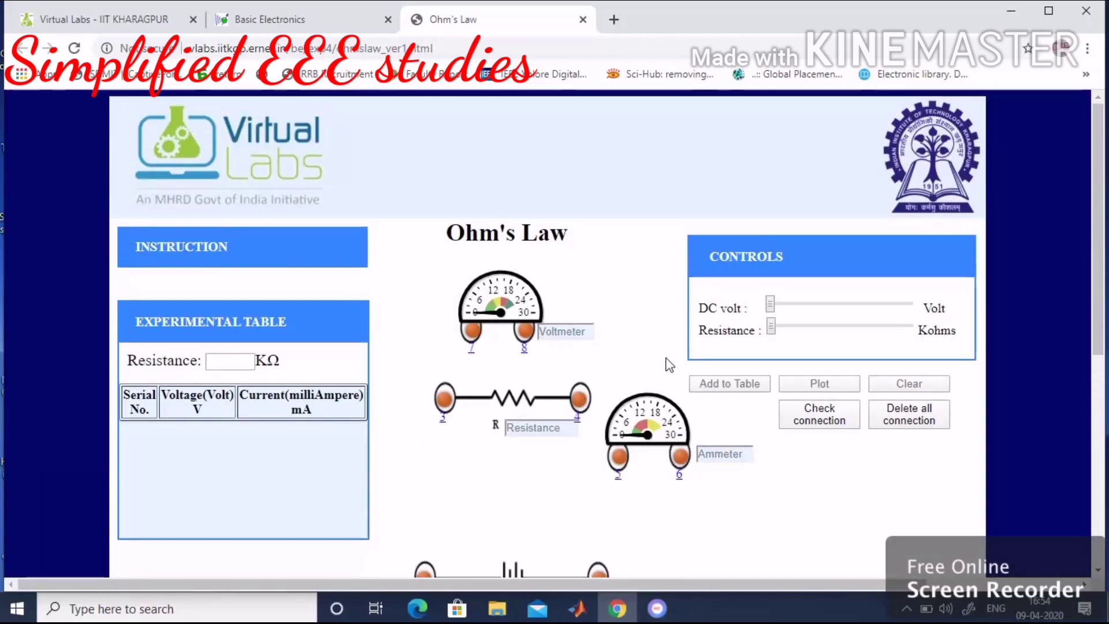
scroll(601, 342, down, 3)
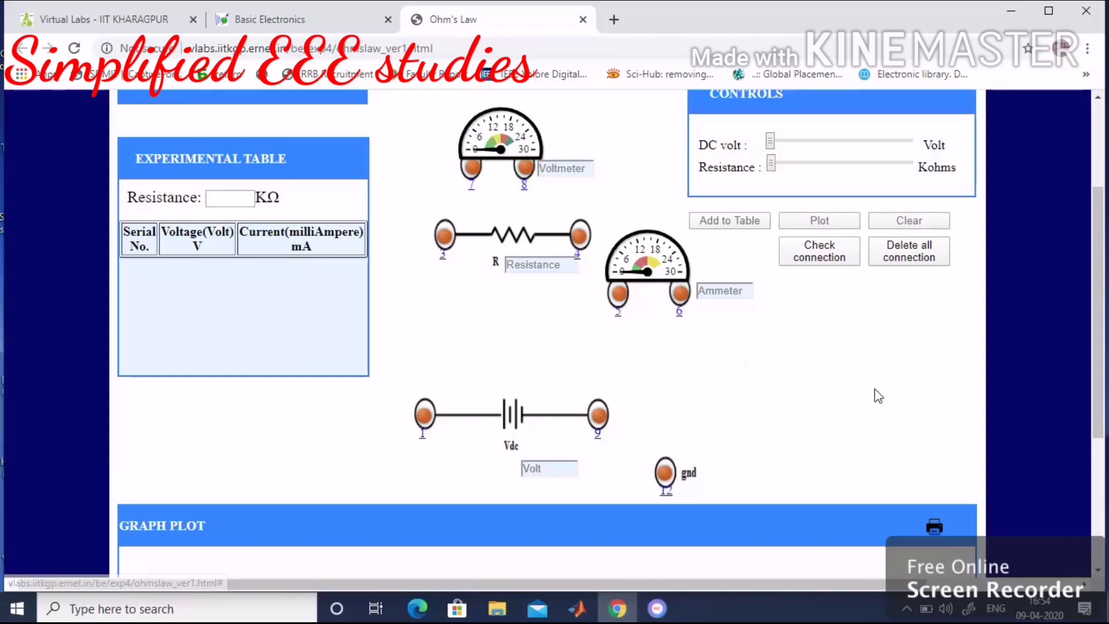
scroll(649, 403, up, 2)
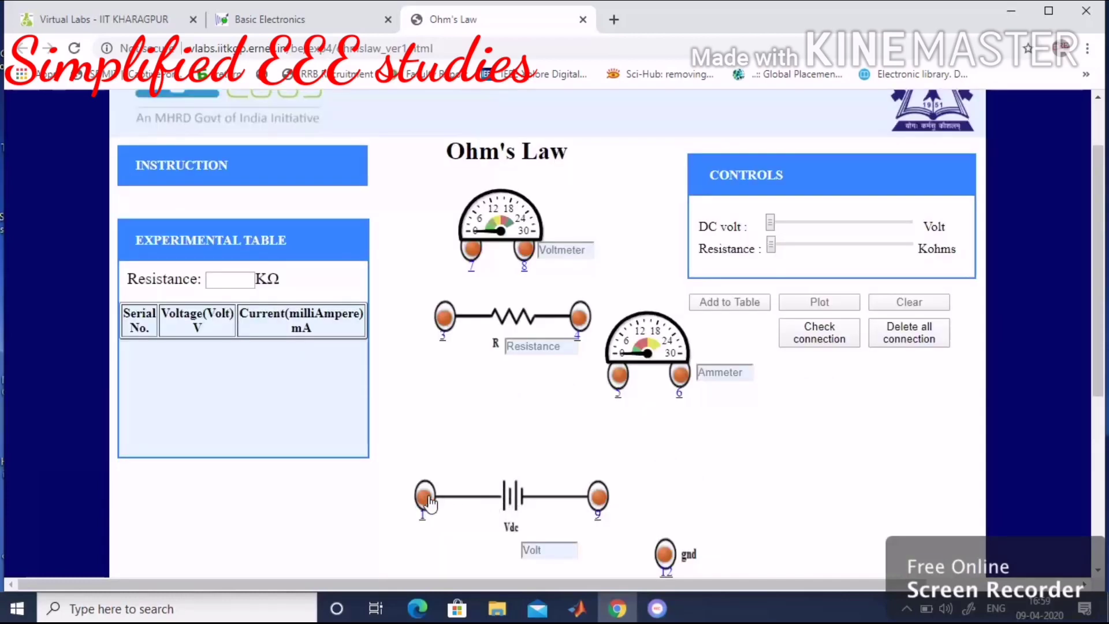
- Wire the DC source, resistor and ammeter in series, and connect the voltmeter's two terminals across the resistor
drag(423, 501, 444, 317)
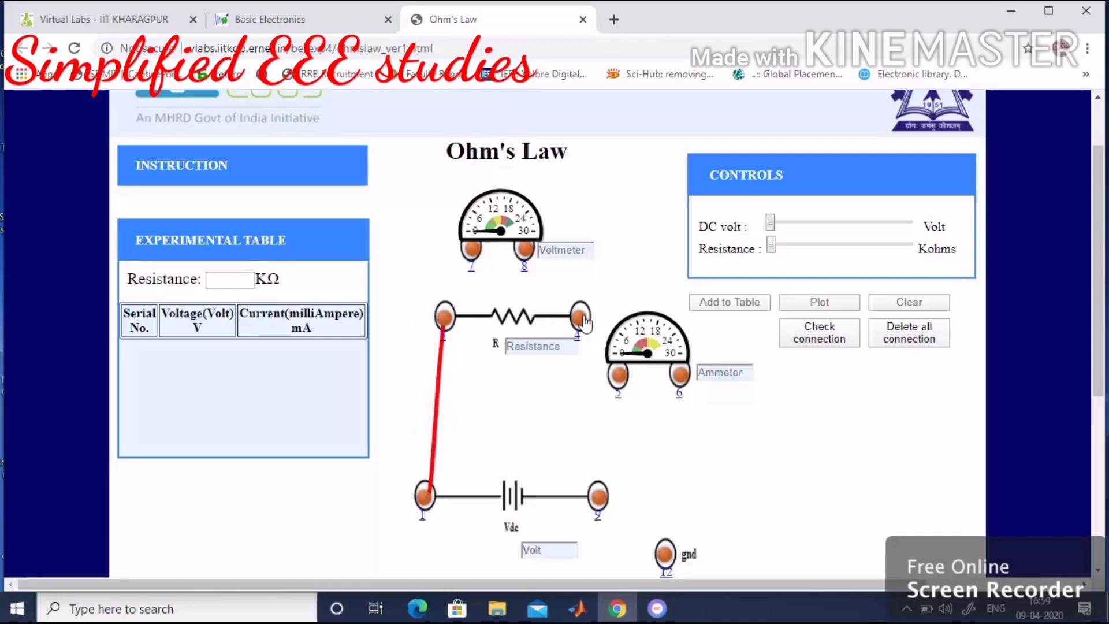
drag(585, 322, 603, 498)
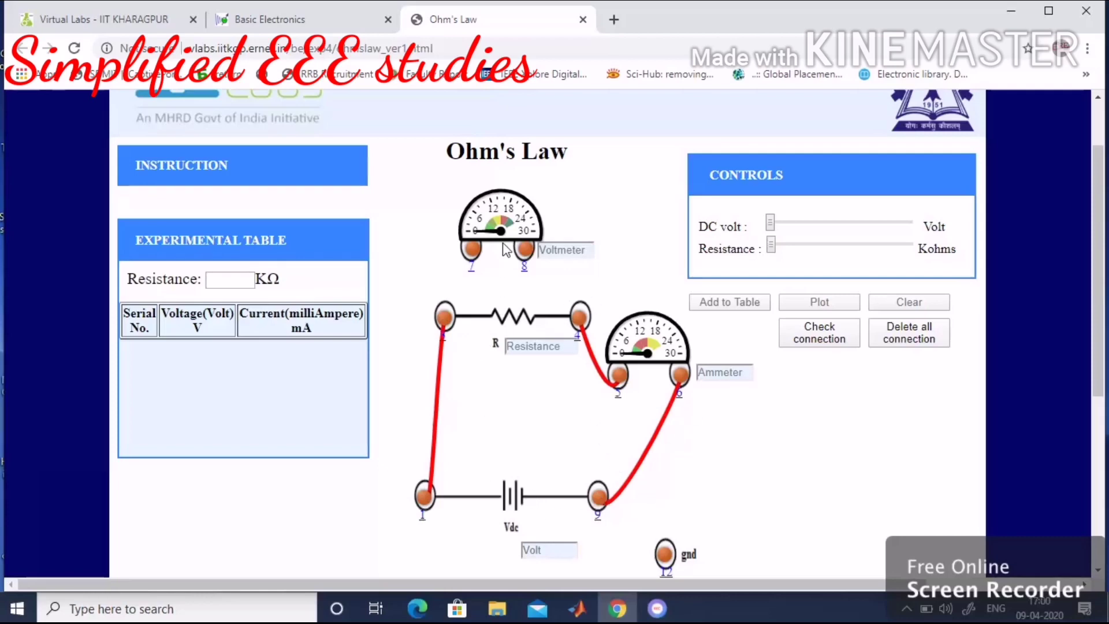
drag(469, 263, 445, 317)
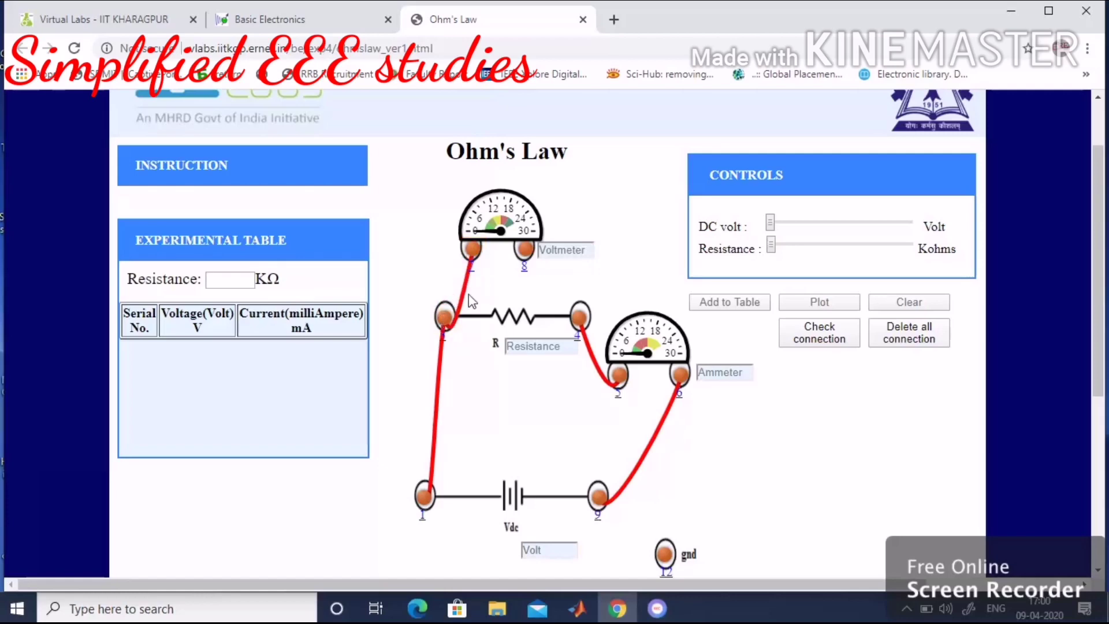
drag(528, 253, 579, 317)
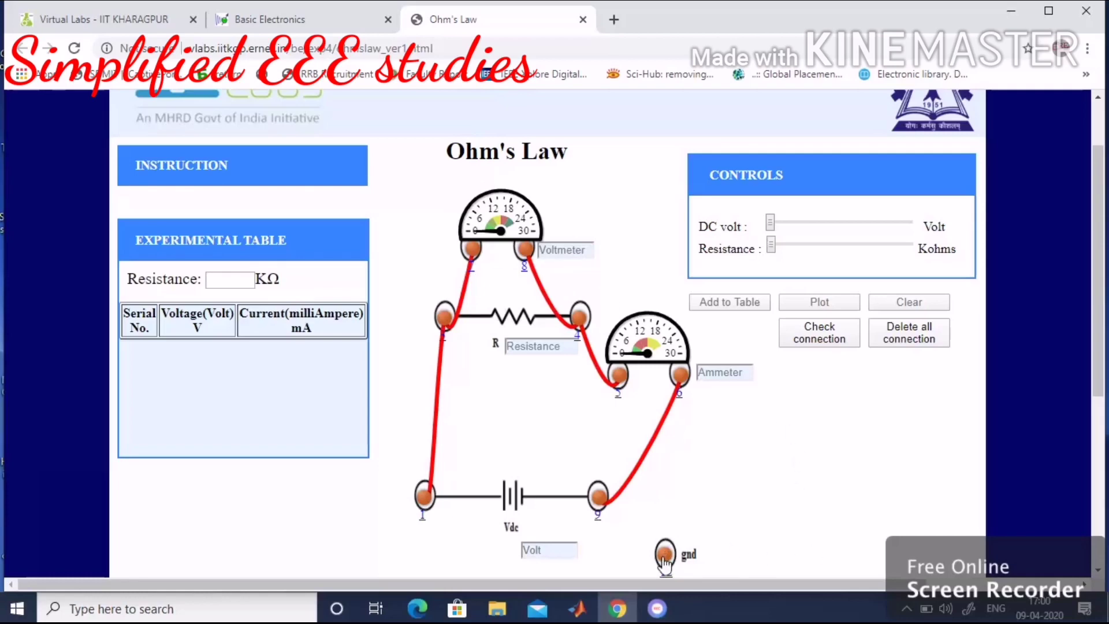
- Ground the DC source at terminal 9 and check the circuit's connections
drag(664, 559, 601, 498)
click(819, 340)
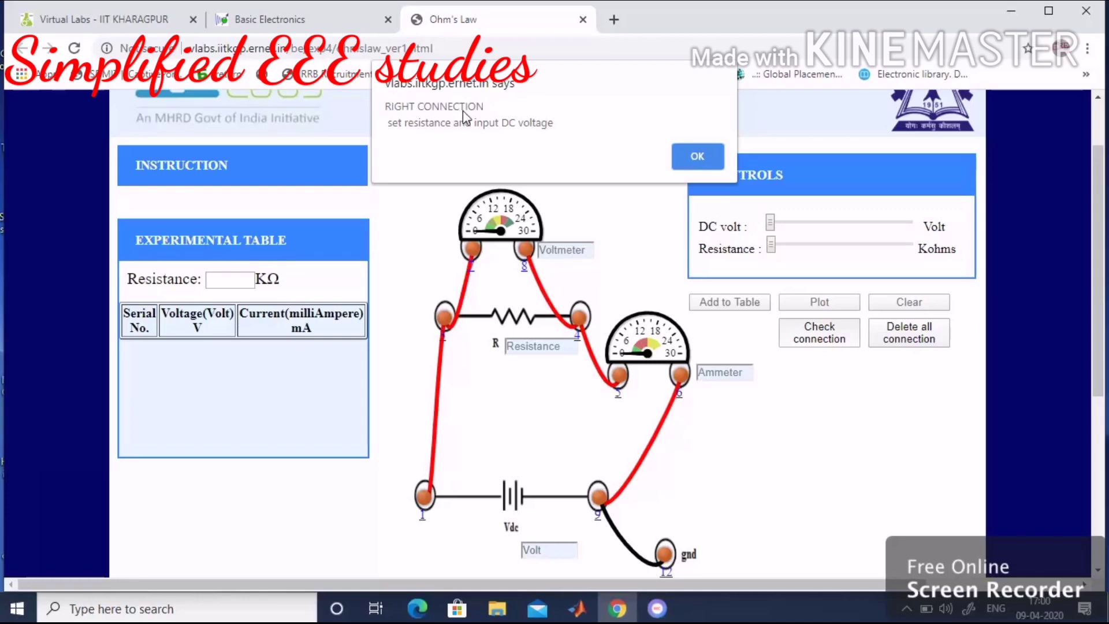
click(696, 156)
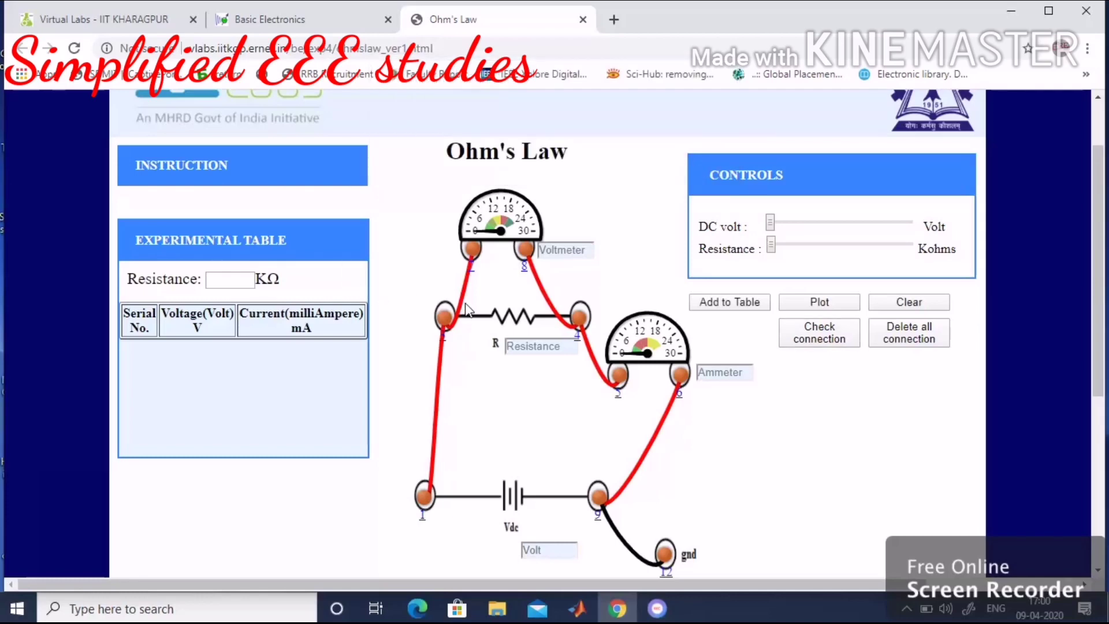
- Set the circuit's resistance to 10 kΩ
click(519, 348)
click(773, 252)
drag(772, 247, 783, 253)
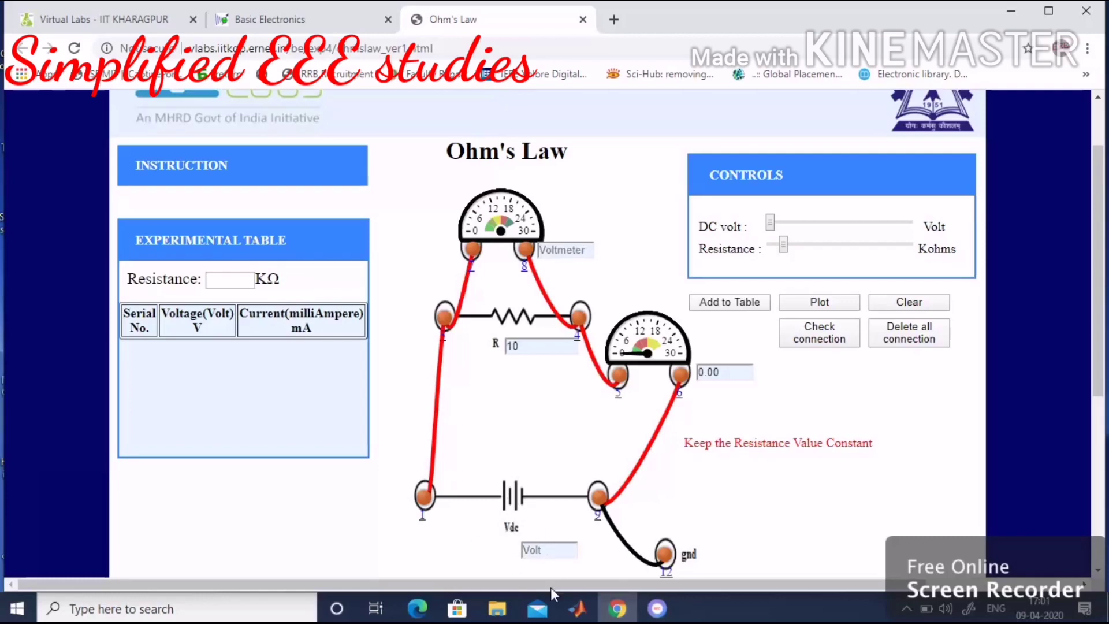
- Record voltmeter and ammeter readings in the experimental table at DC voltages of 1 V and 2 V
click(540, 552)
click(776, 221)
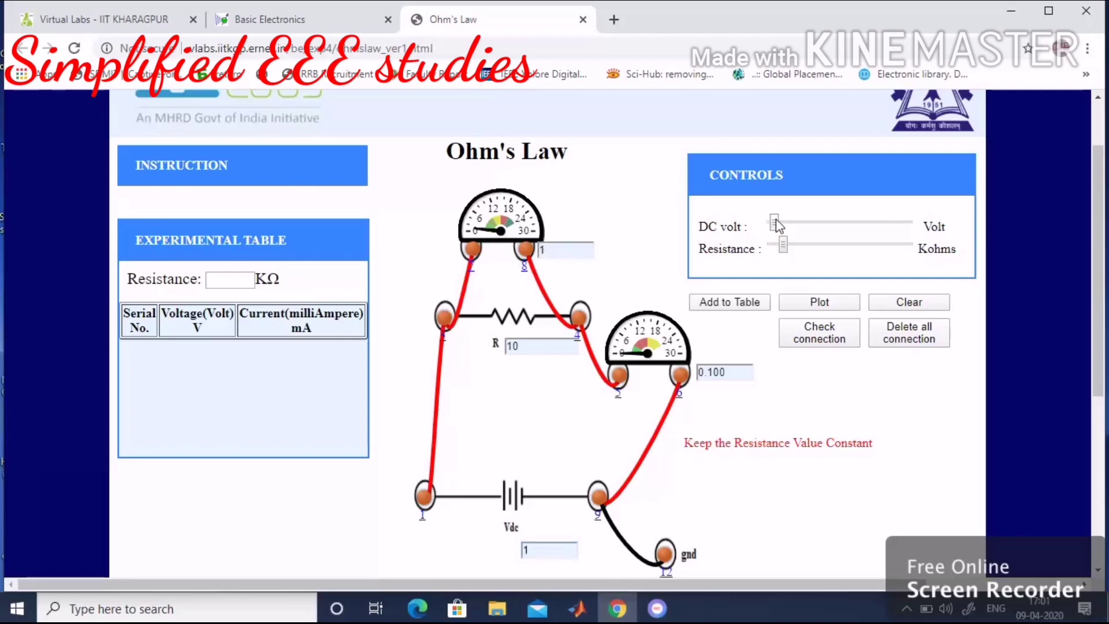
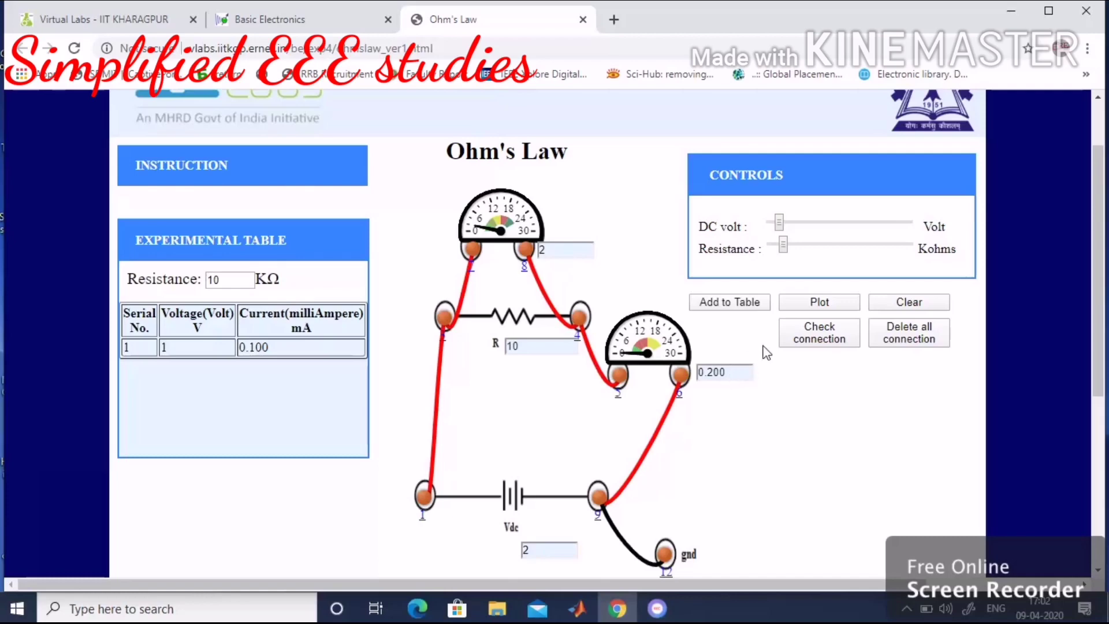
click(722, 309)
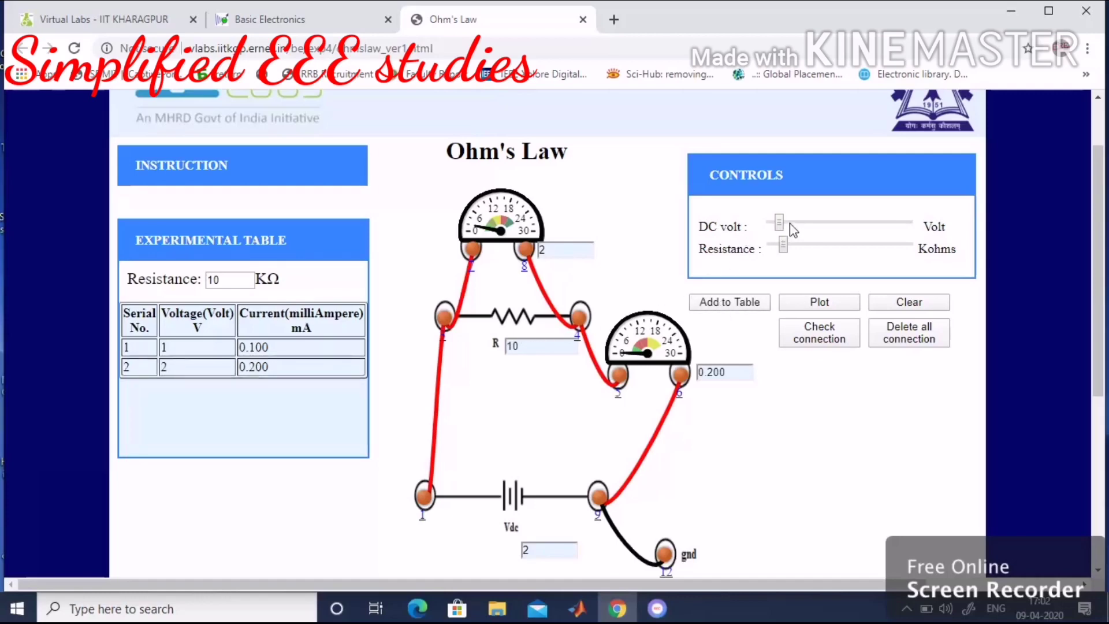
- Add readings to the experimental table for DC voltages of 3, 4 and 5 V
click(549, 549)
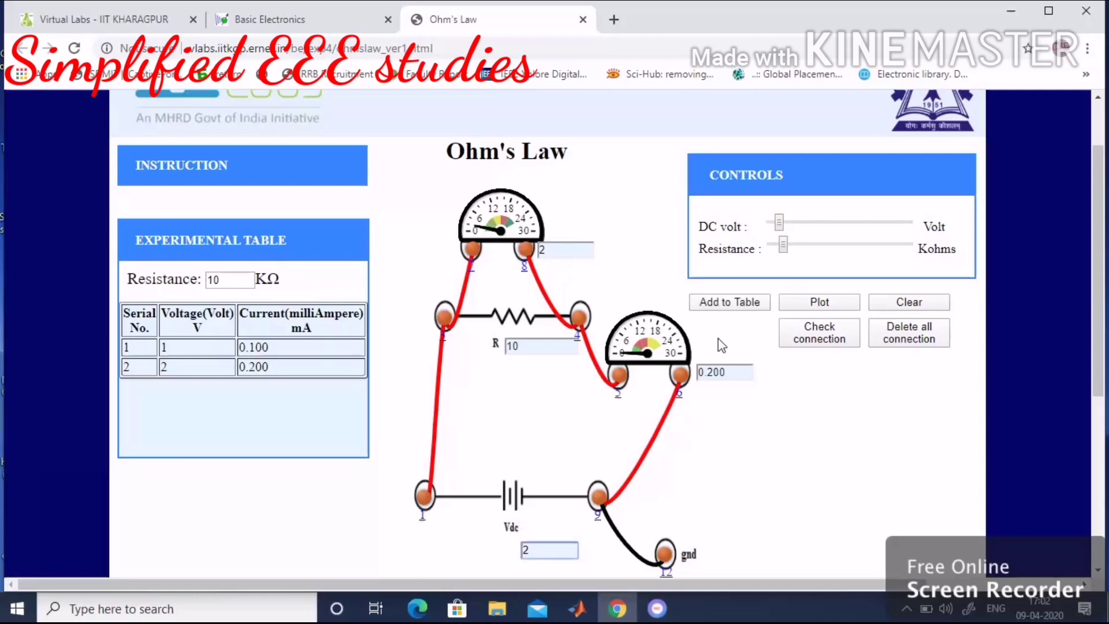
click(785, 222)
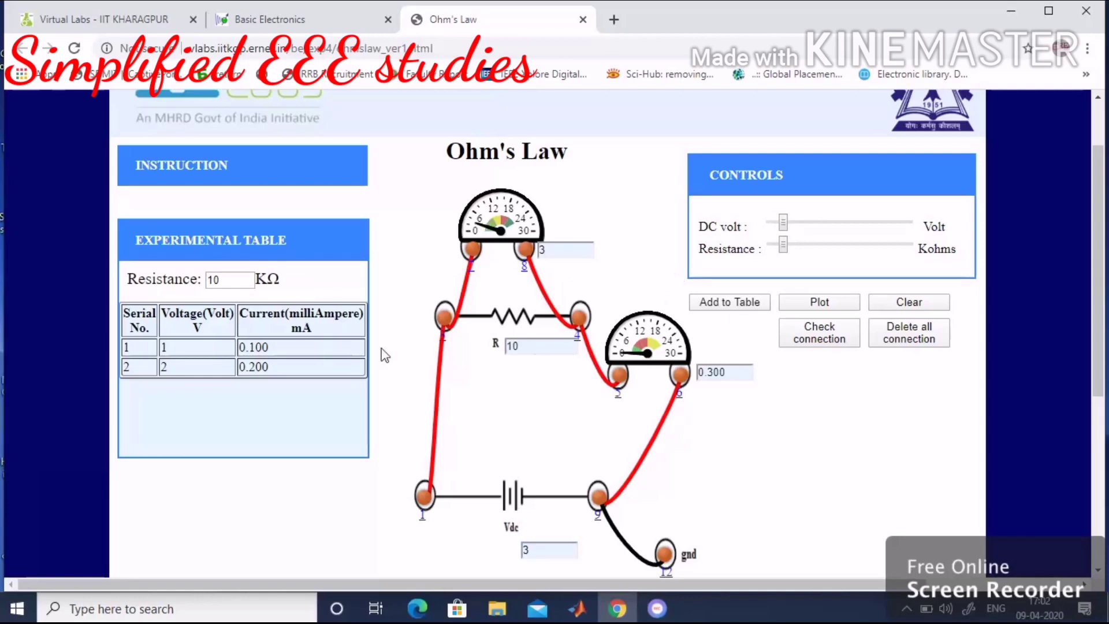
click(730, 304)
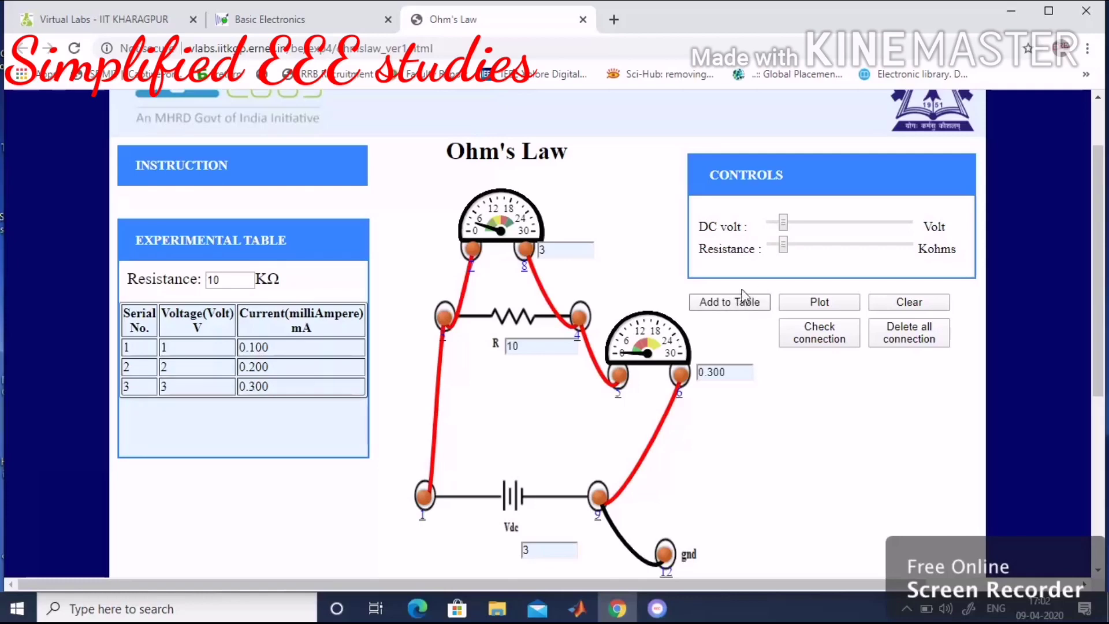
click(789, 224)
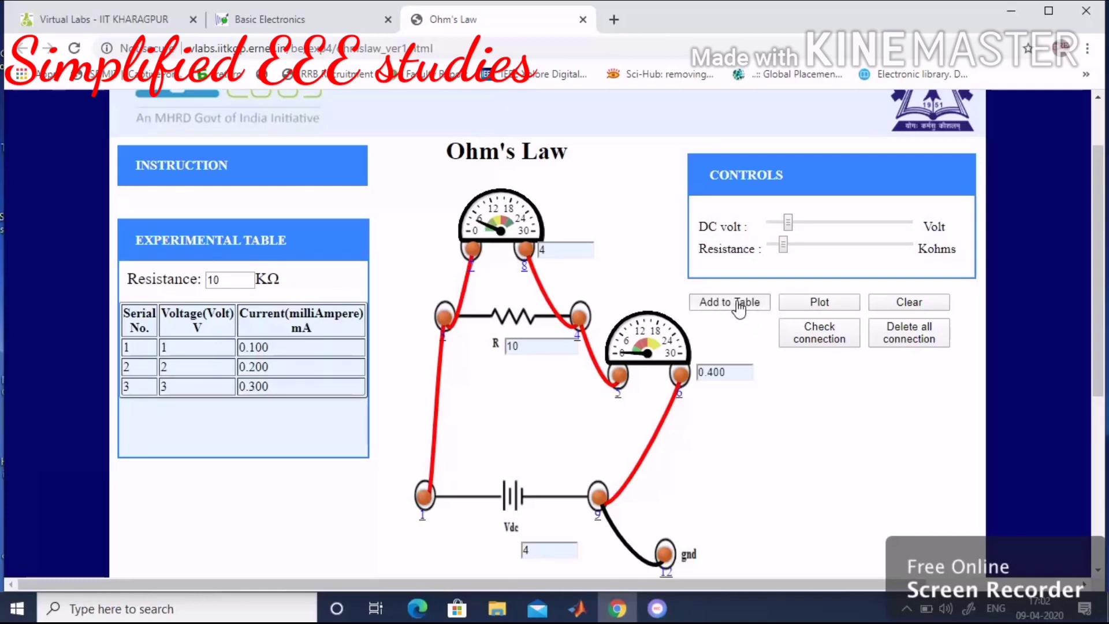
click(737, 305)
click(796, 225)
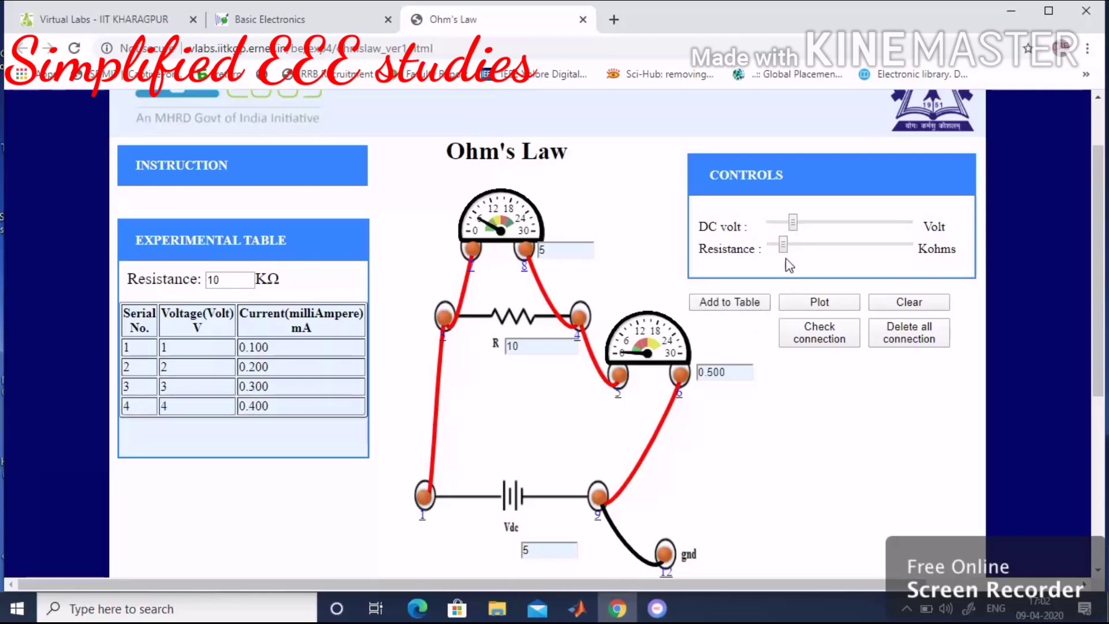
click(735, 303)
- Add readings to the experimental table for DC voltages of 7, 8 and 9 V
click(803, 224)
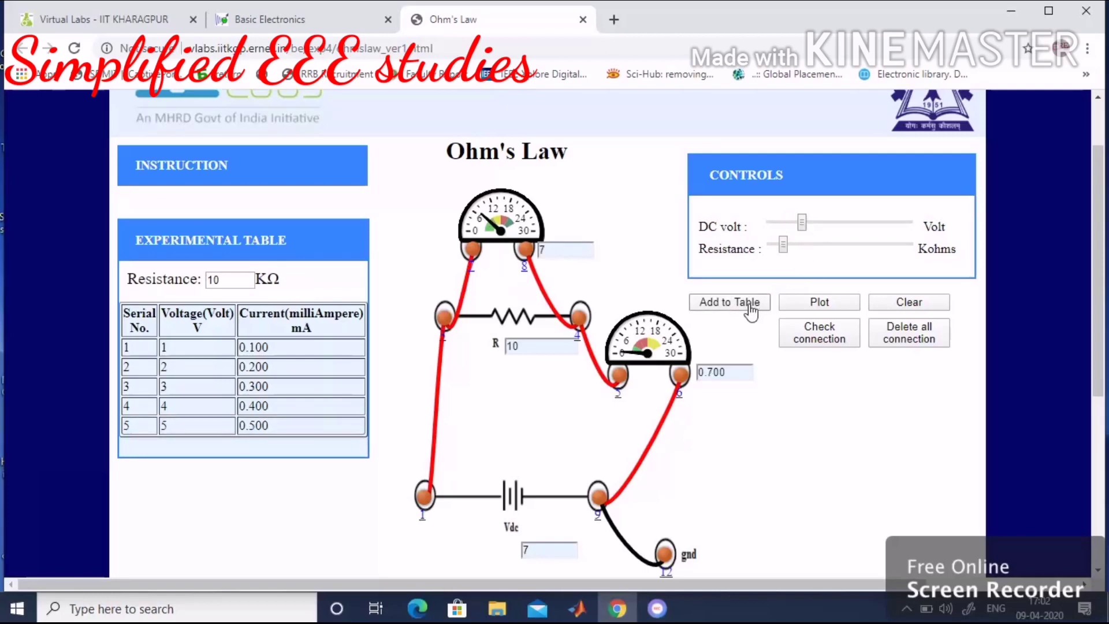
click(742, 301)
click(805, 225)
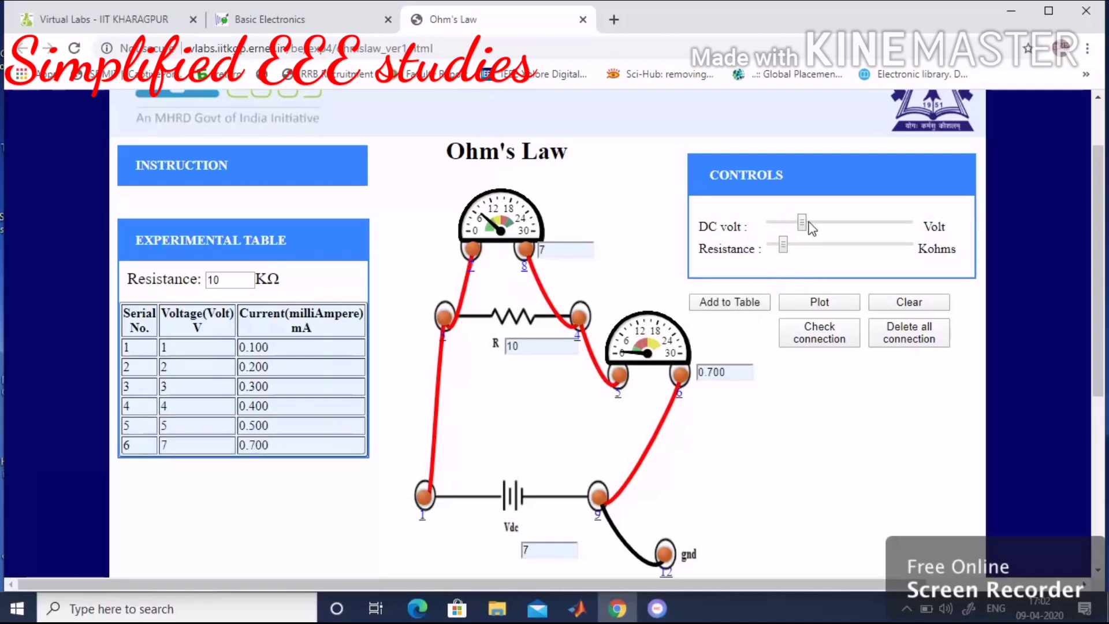
click(744, 301)
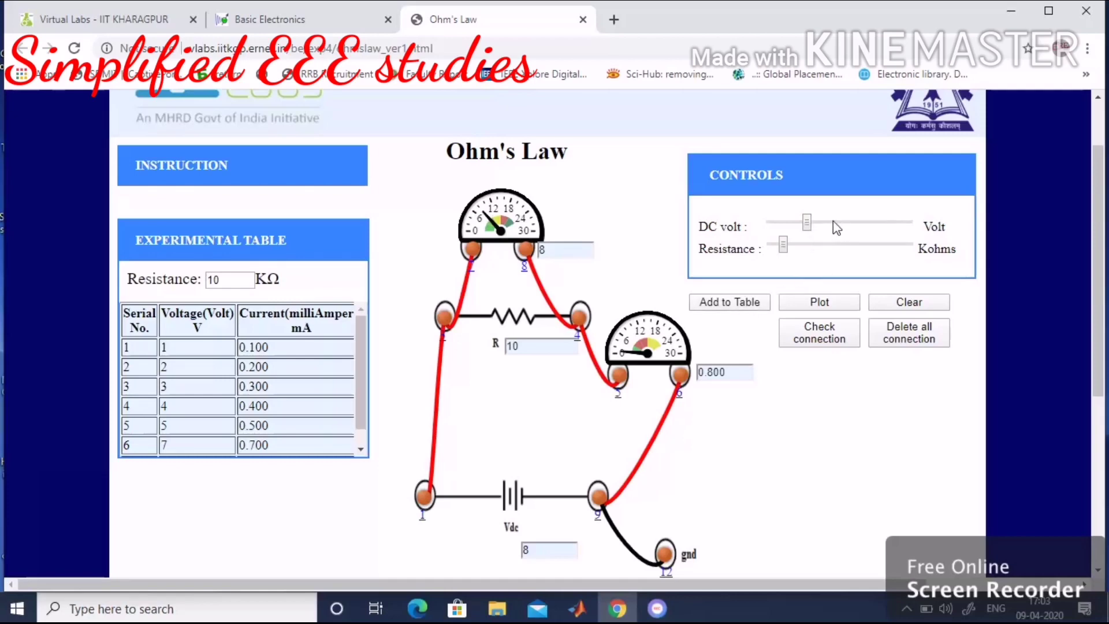
click(815, 223)
click(742, 301)
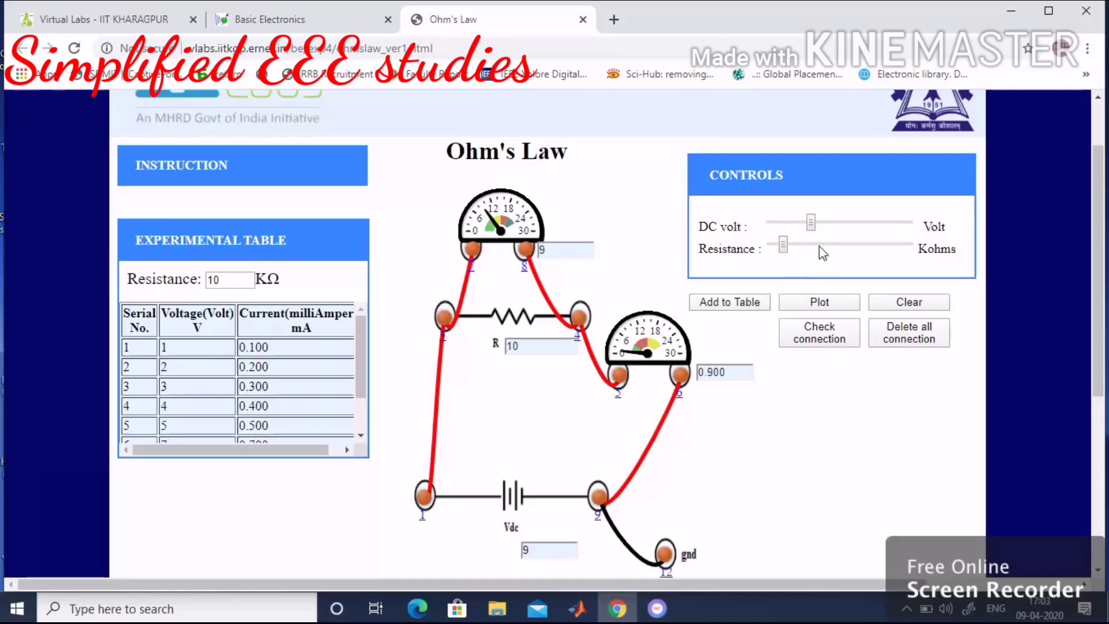
- Add readings to the experimental table for DC voltages of 10, 12 and 14 V
click(824, 227)
click(745, 301)
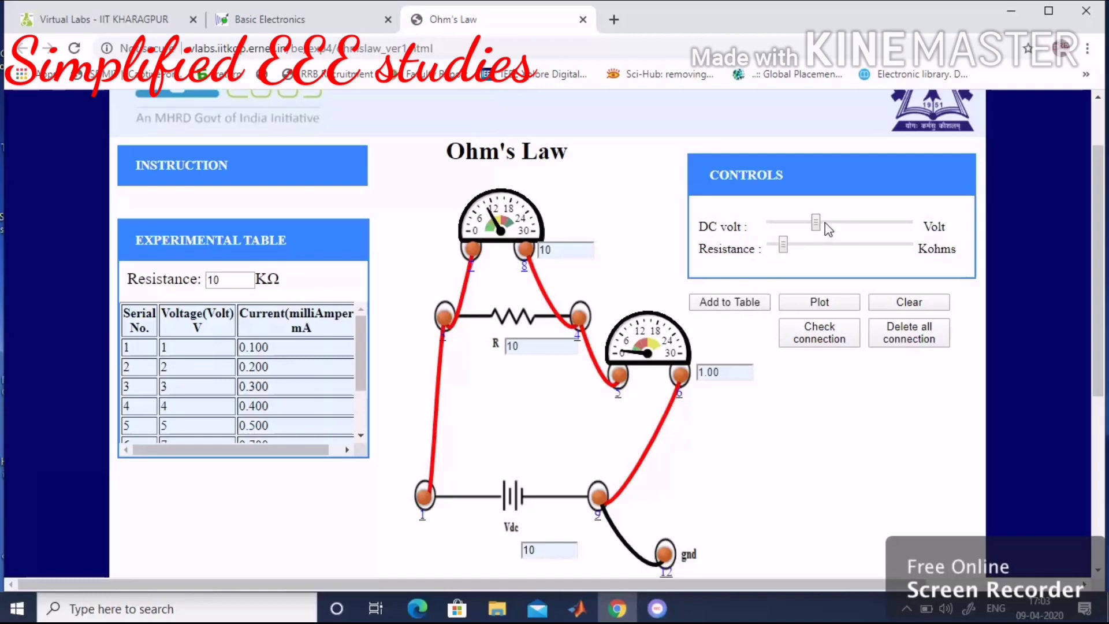
click(746, 301)
click(833, 225)
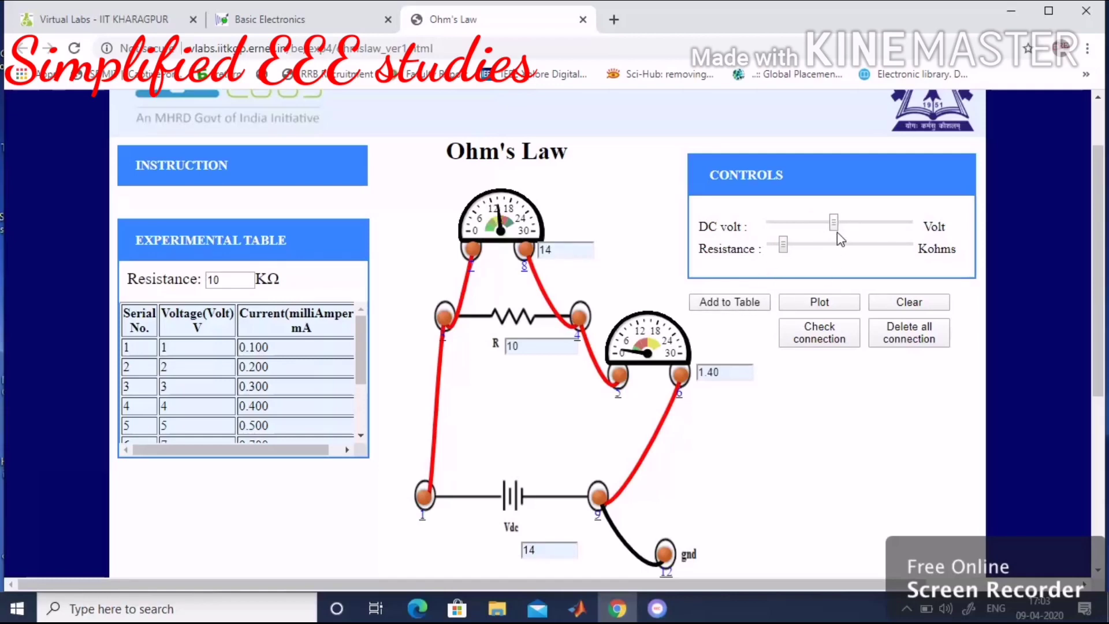
click(744, 301)
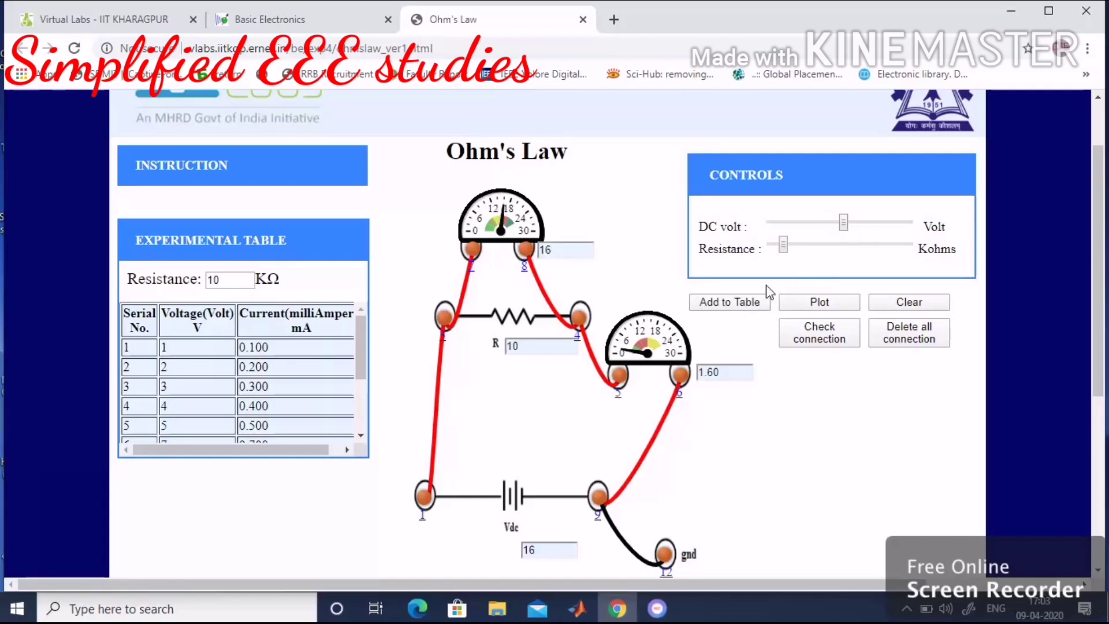
- Add readings to the experimental table for DC voltages of 16, 18, 20 and 22 V
click(744, 301)
click(854, 227)
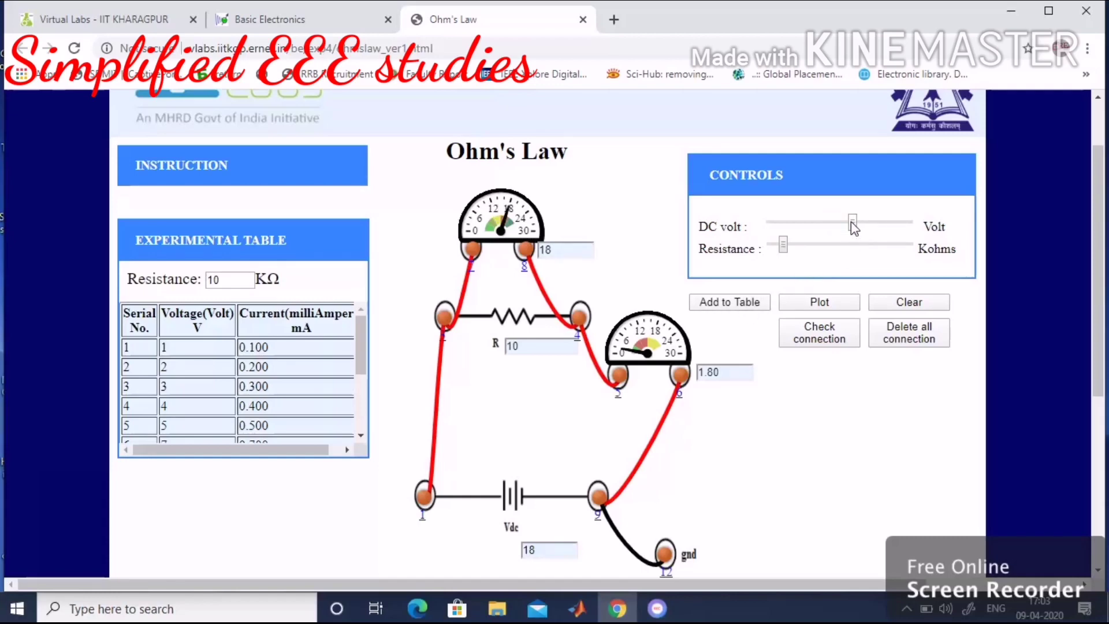
click(749, 301)
click(743, 302)
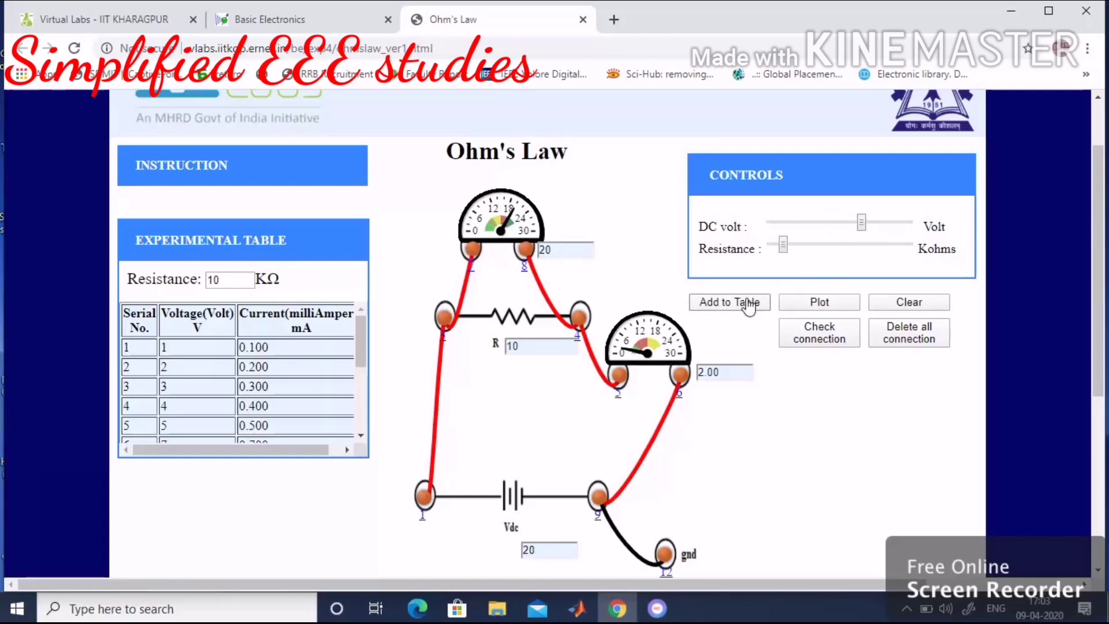
click(893, 226)
click(743, 302)
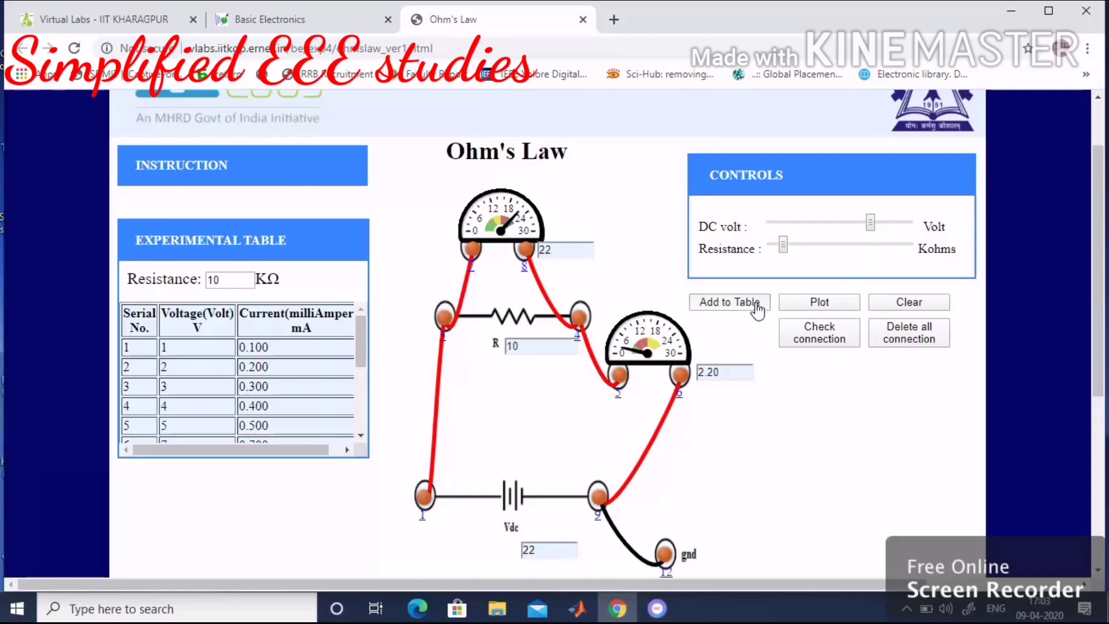
- Raise the DC voltage through 23, 25, 26, 28 and 30 V, trying to add each reading to the experimental table
click(879, 225)
click(743, 302)
click(884, 224)
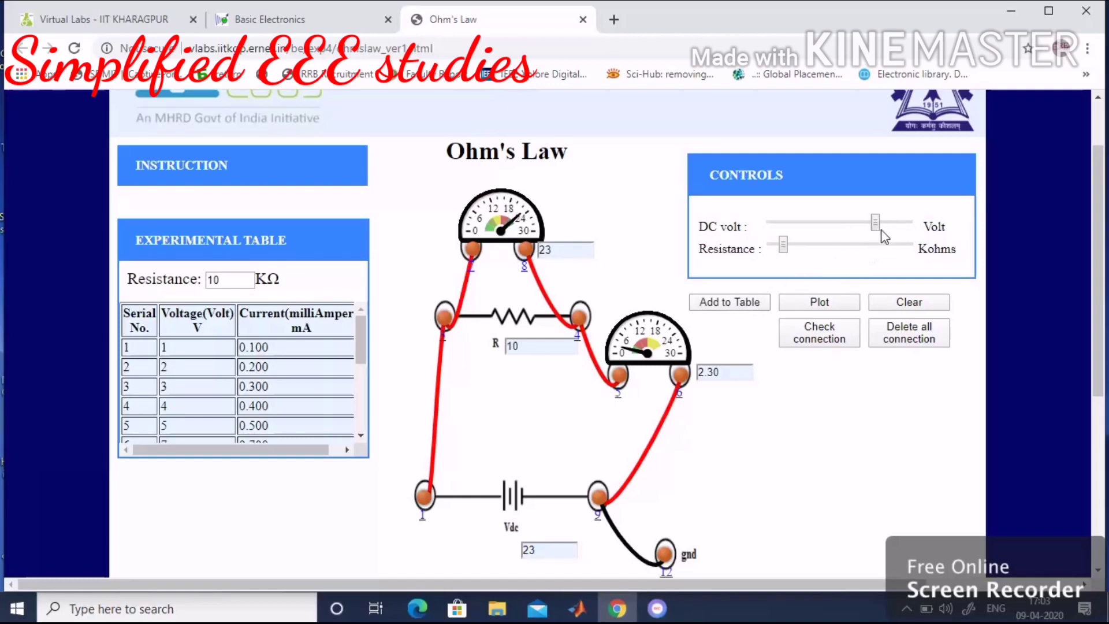
click(745, 304)
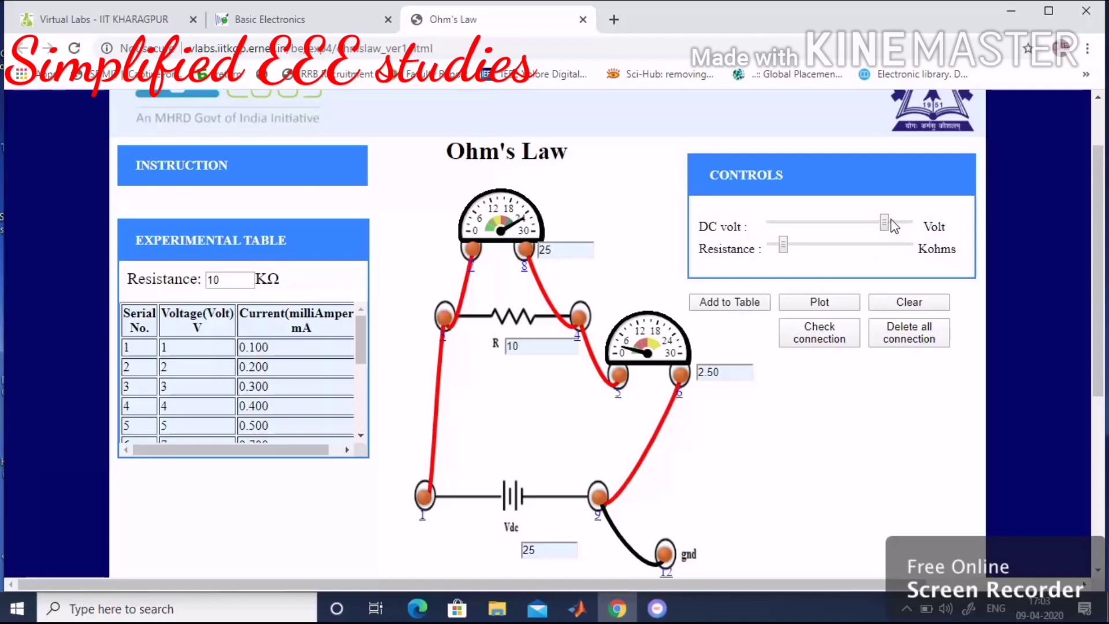
click(894, 225)
click(729, 302)
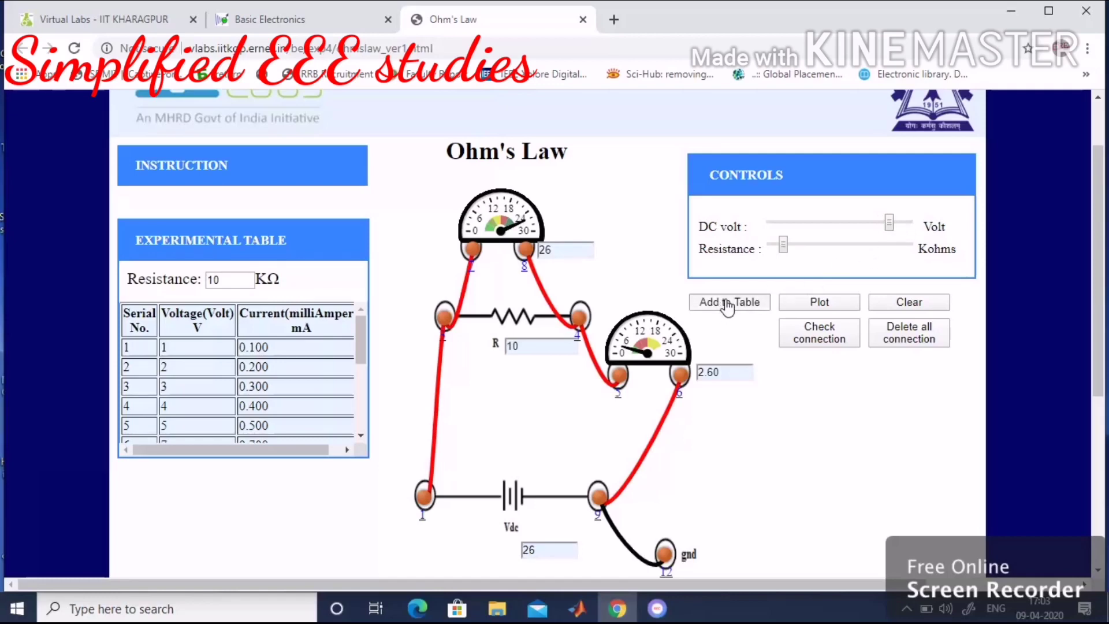
click(901, 226)
click(901, 227)
click(753, 304)
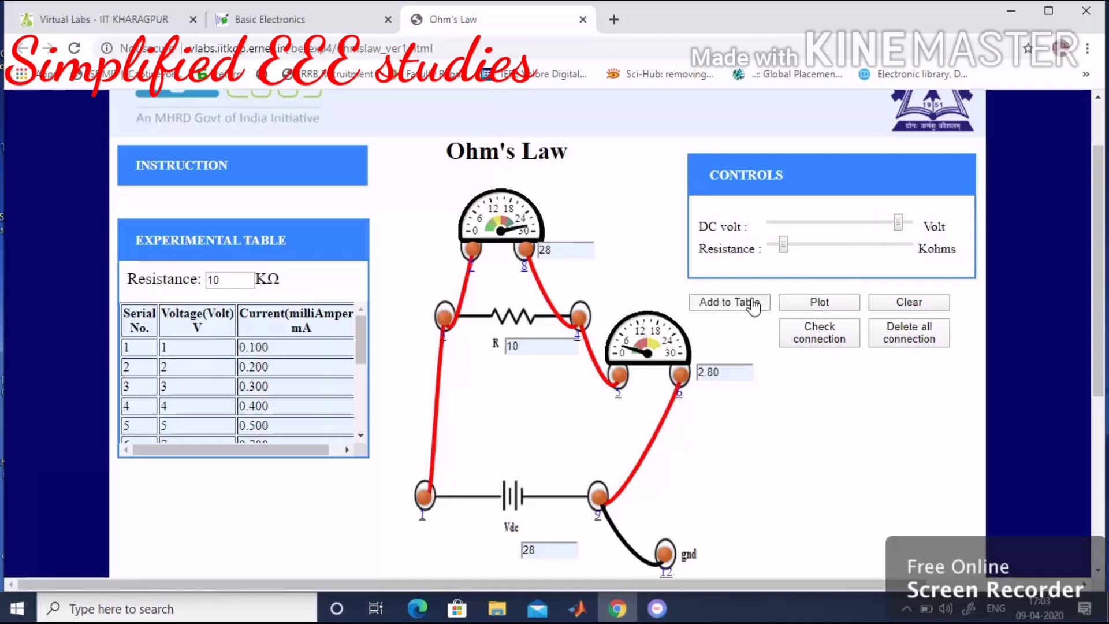
click(908, 224)
click(745, 303)
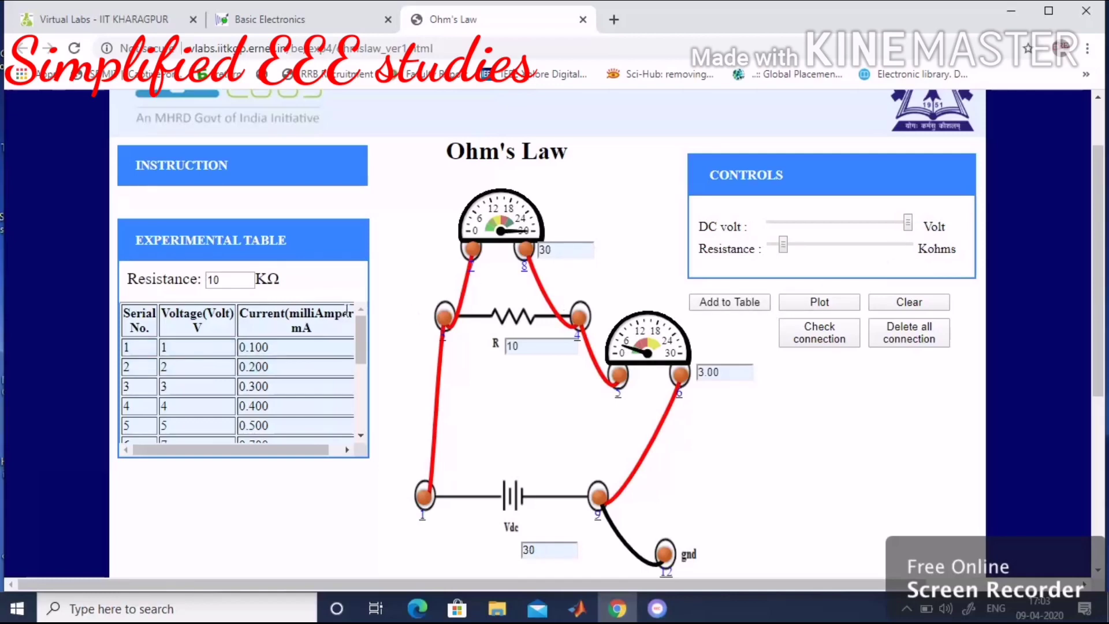
- Review the recorded voltage and current rows in the experimental table and plot them as a V-I graph
scroll(365, 340, down, 1)
drag(362, 344, 355, 415)
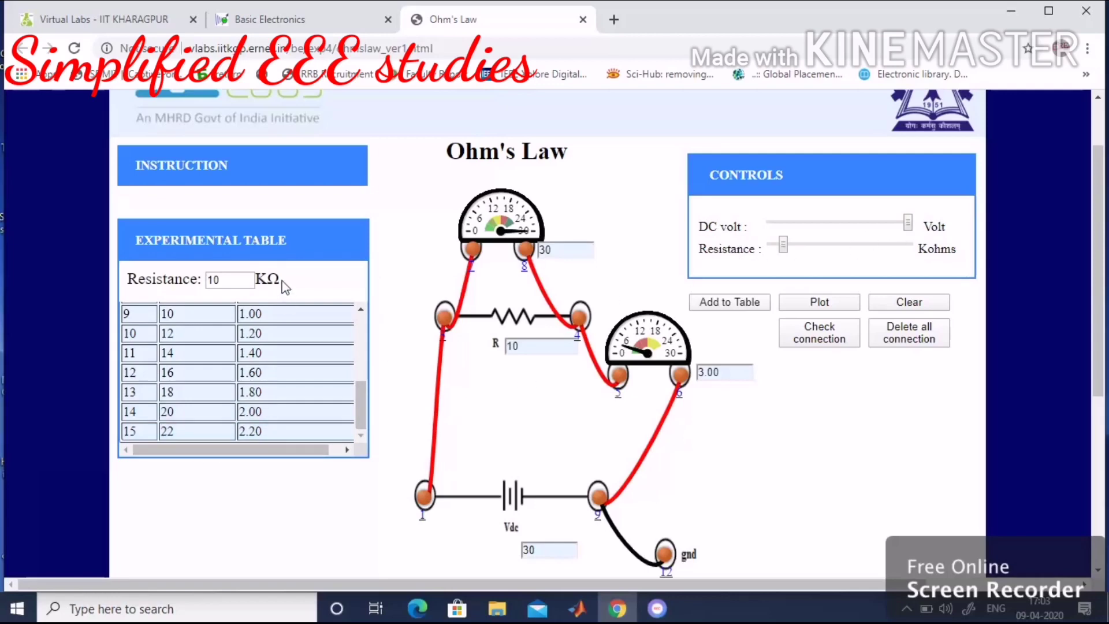
scroll(243, 398, up, 5)
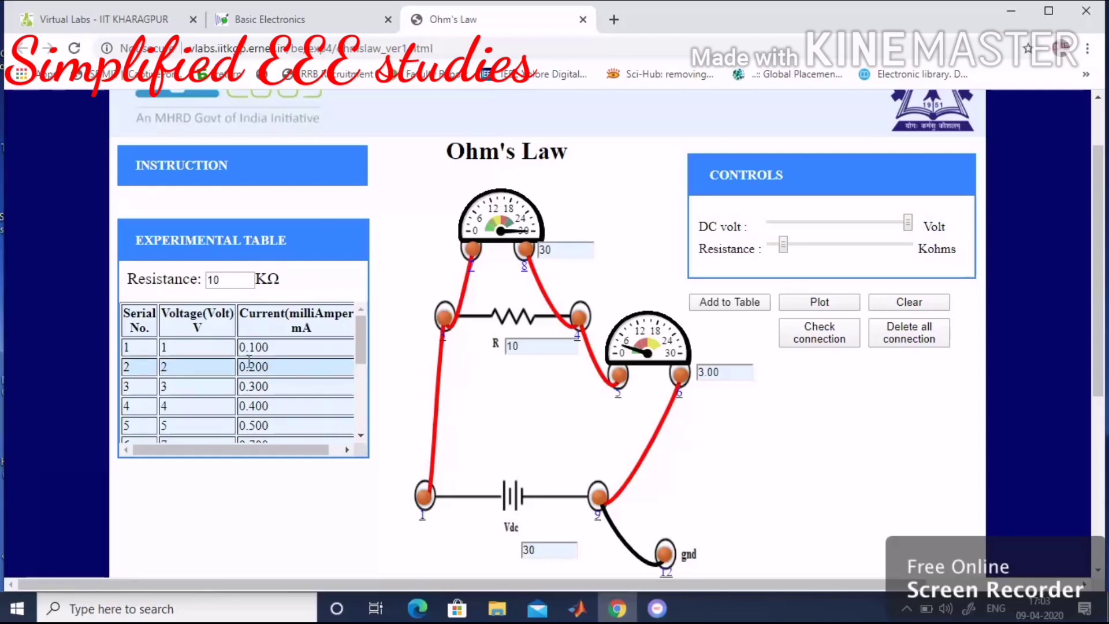
click(818, 305)
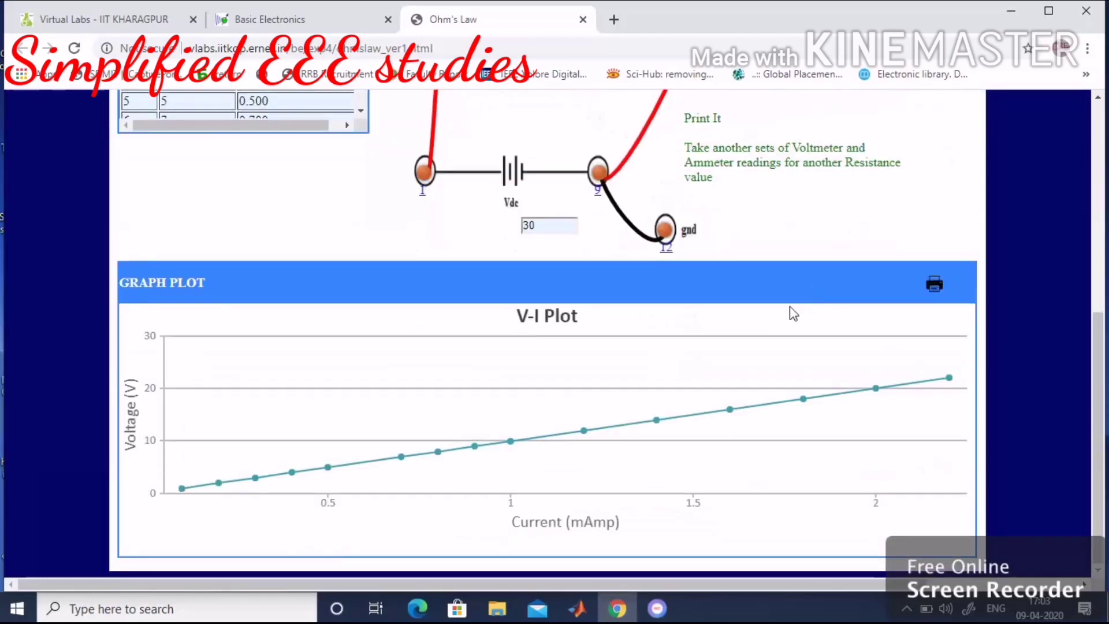